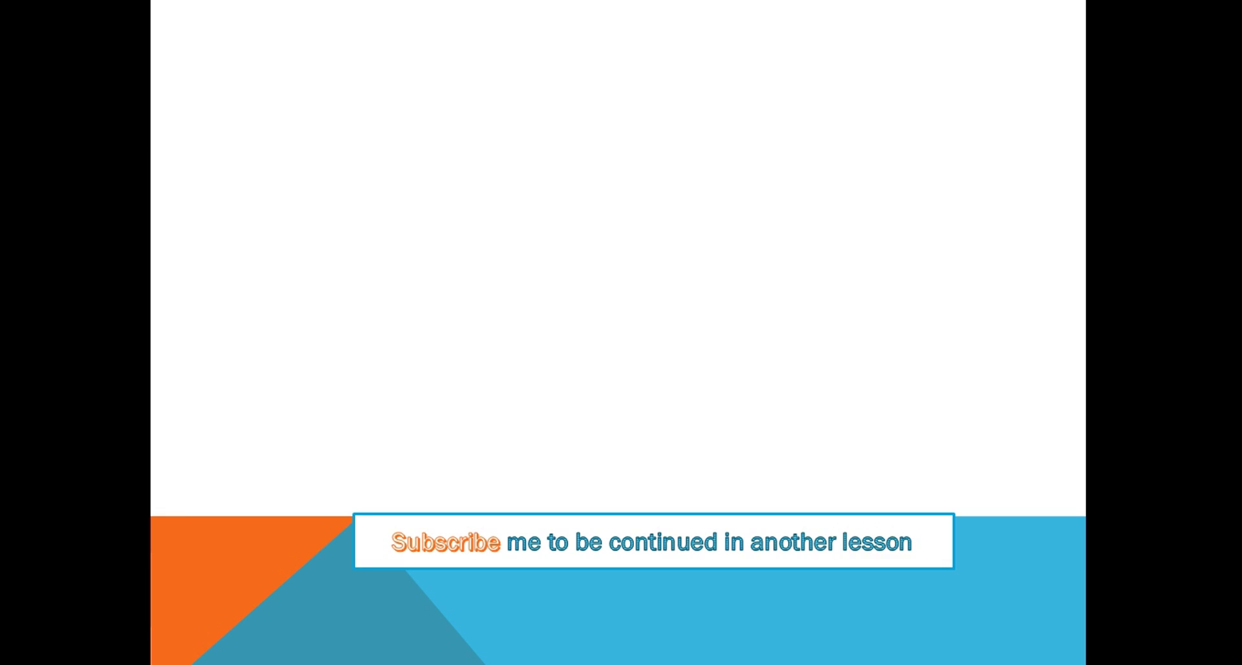
Switch from the PowerPoint slideshow to the Excel workbook with the exam results table.
key(alt+Tab)
key(alt+Tab)
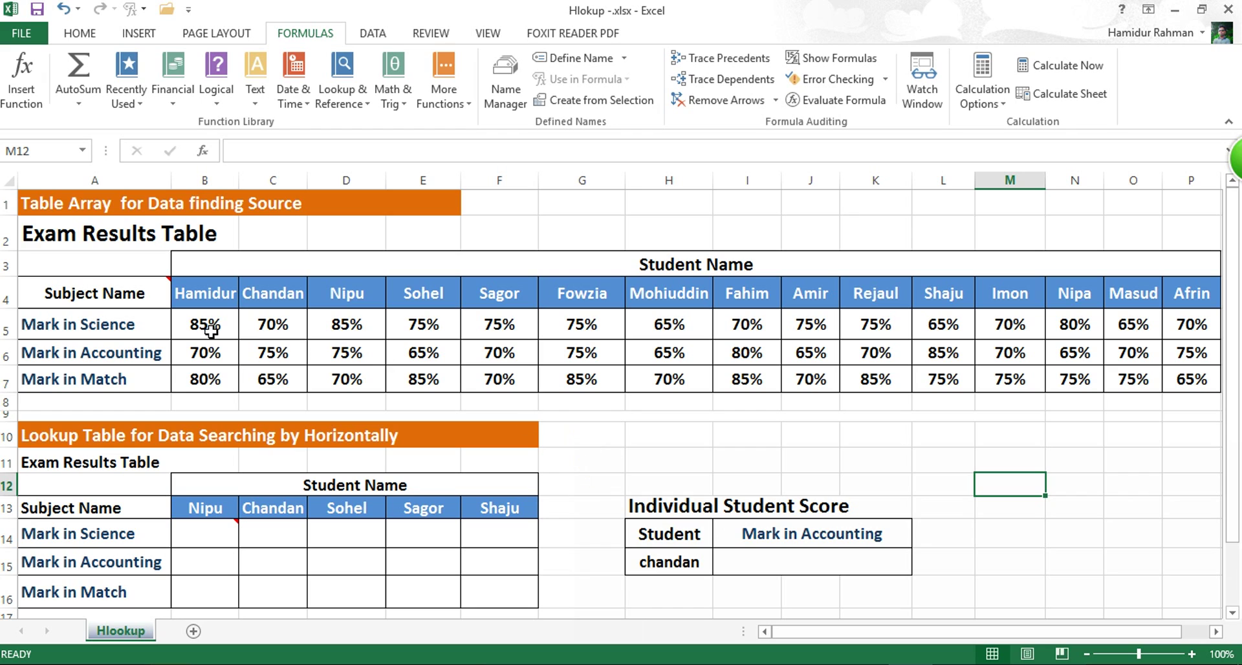
drag(7, 266, 2, 366)
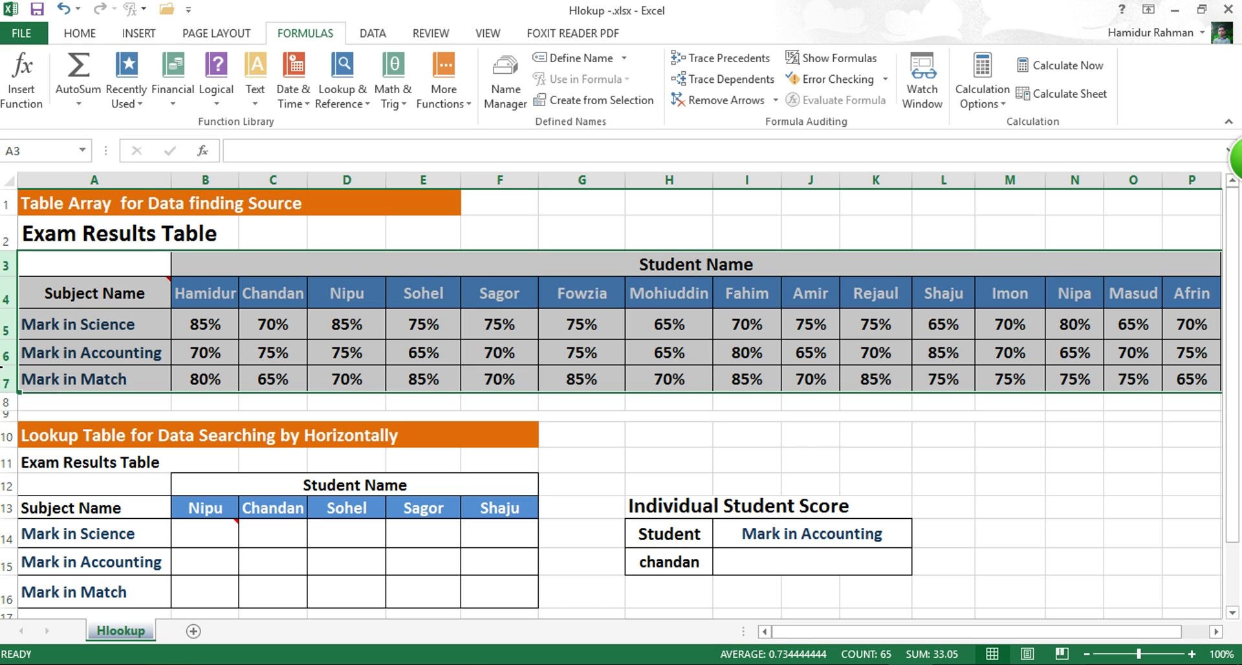
drag(194, 508, 517, 506)
drag(117, 524, 119, 594)
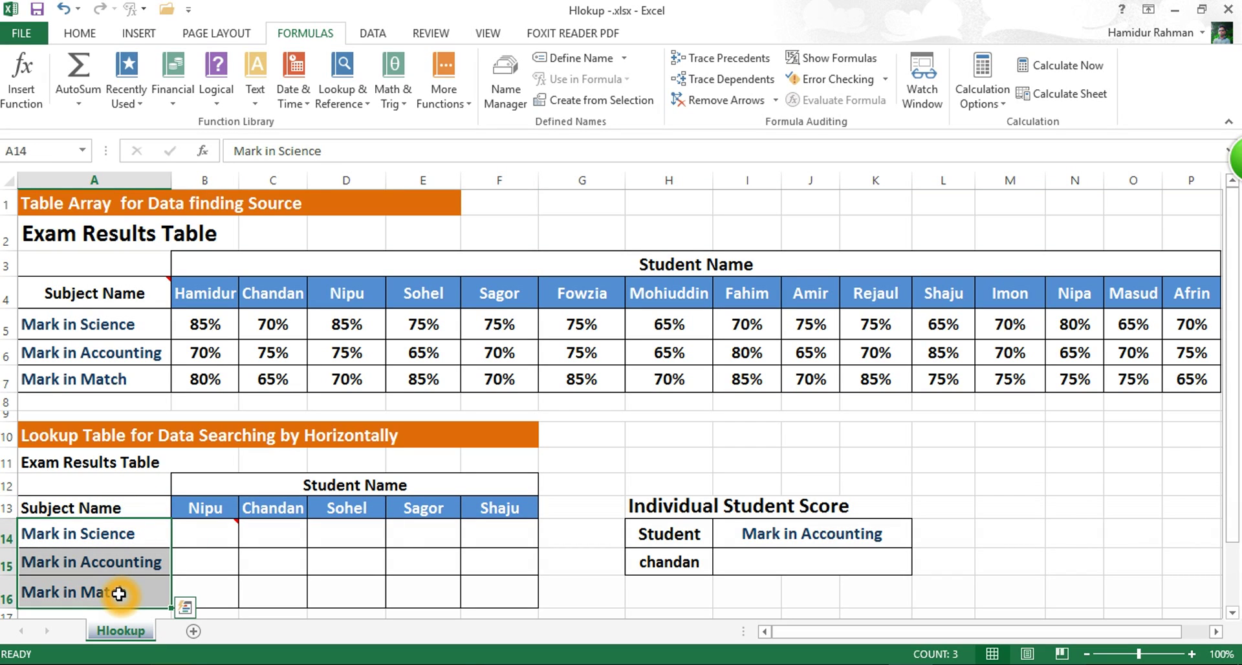
click(255, 535)
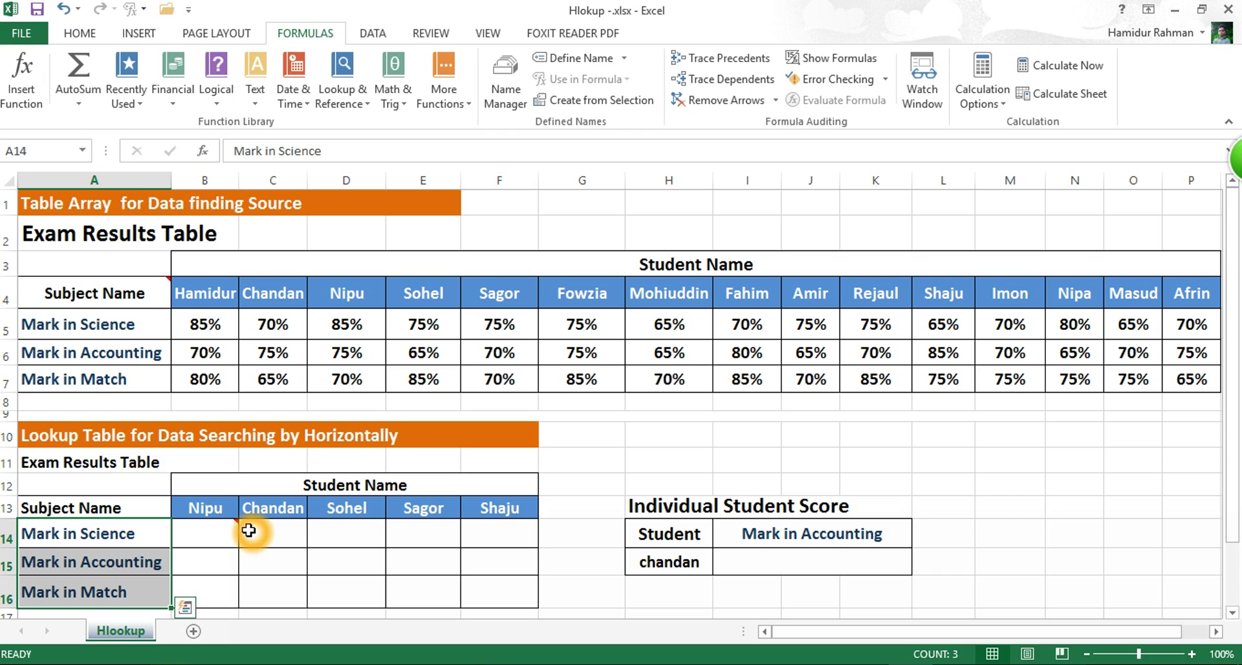
mouse_move(223, 532)
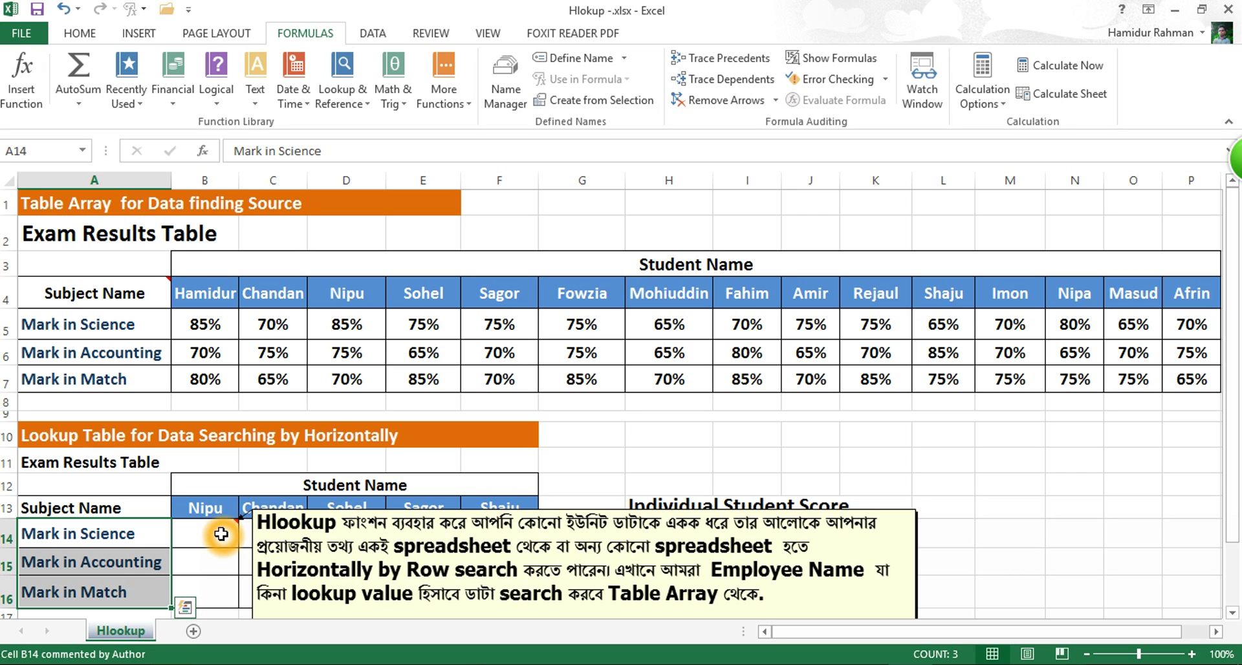
drag(22, 284, 13, 357)
drag(9, 295, 9, 361)
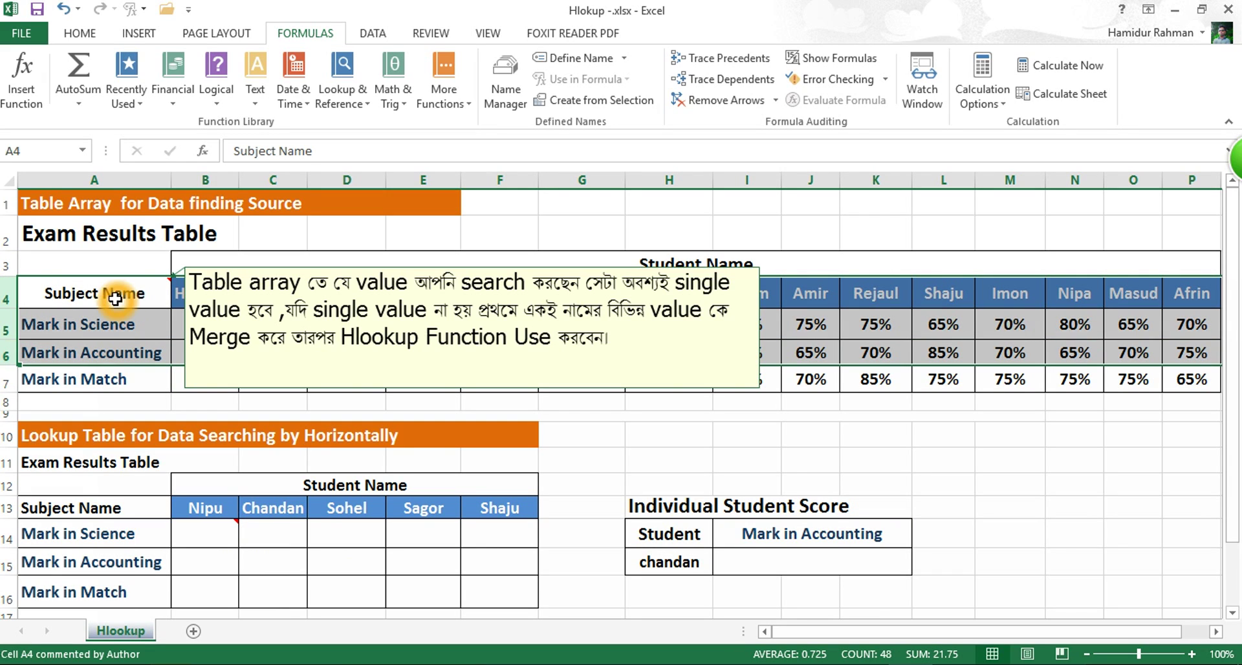
click(91, 291)
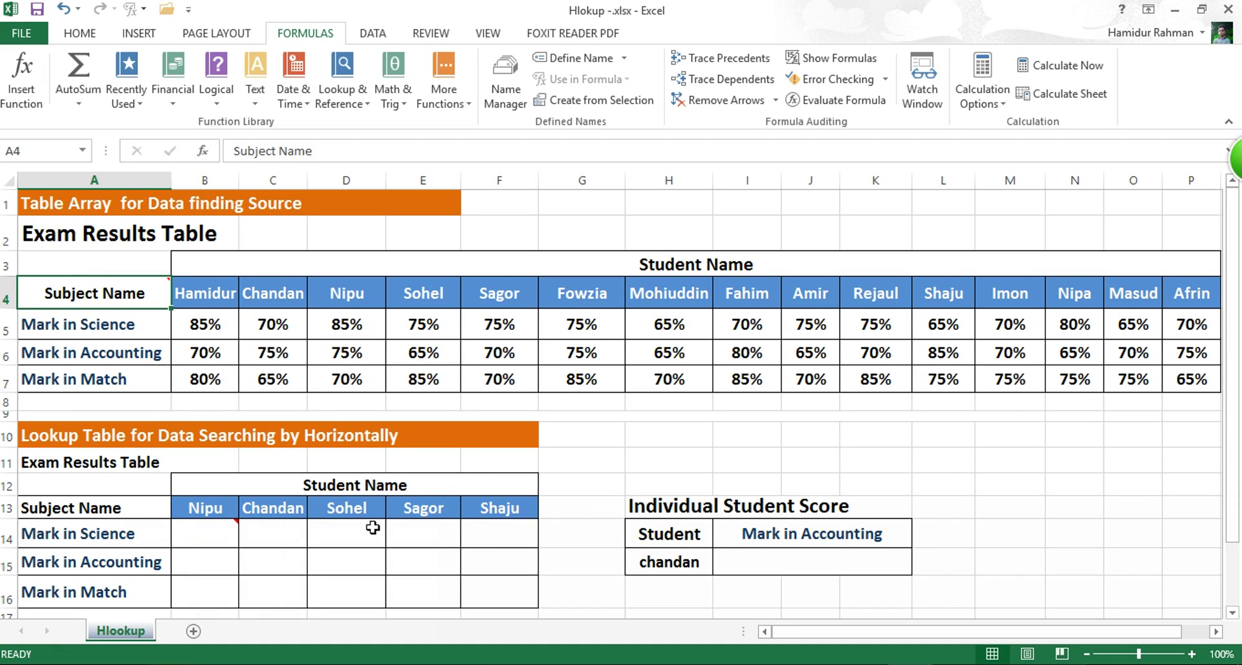
Begin an HLOOKUP in B14 with lookup value B13 and absolute table array $B$4:$P$7.
click(204, 534)
text(=)
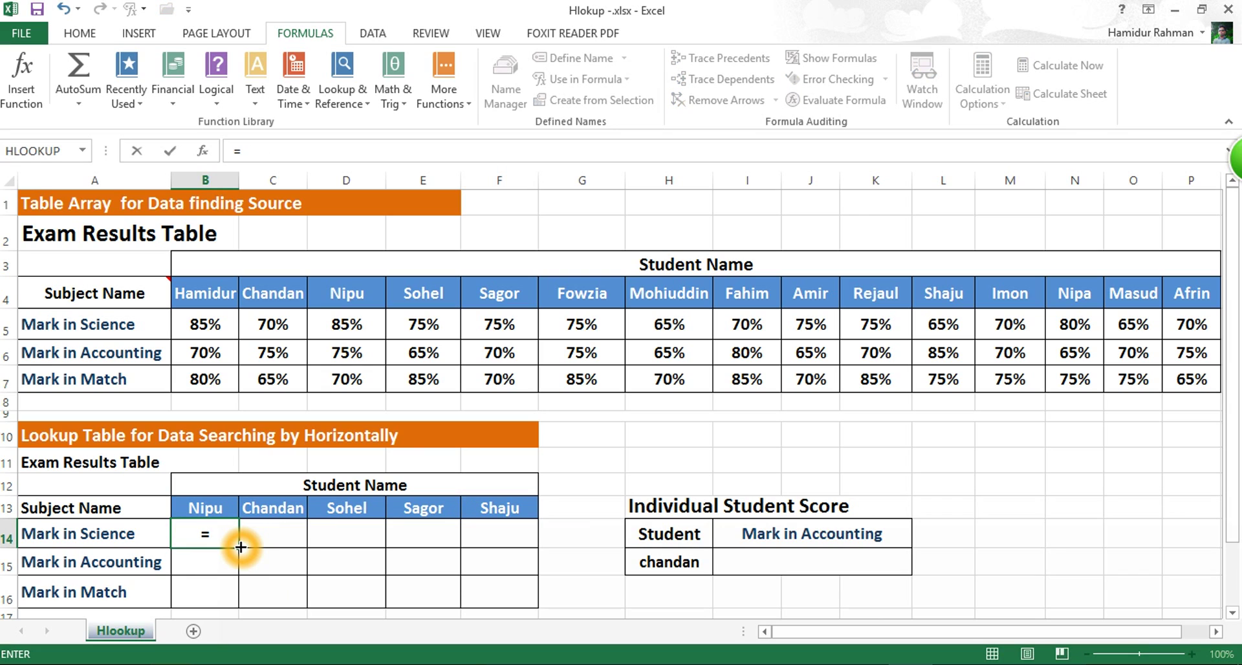
text(hl)
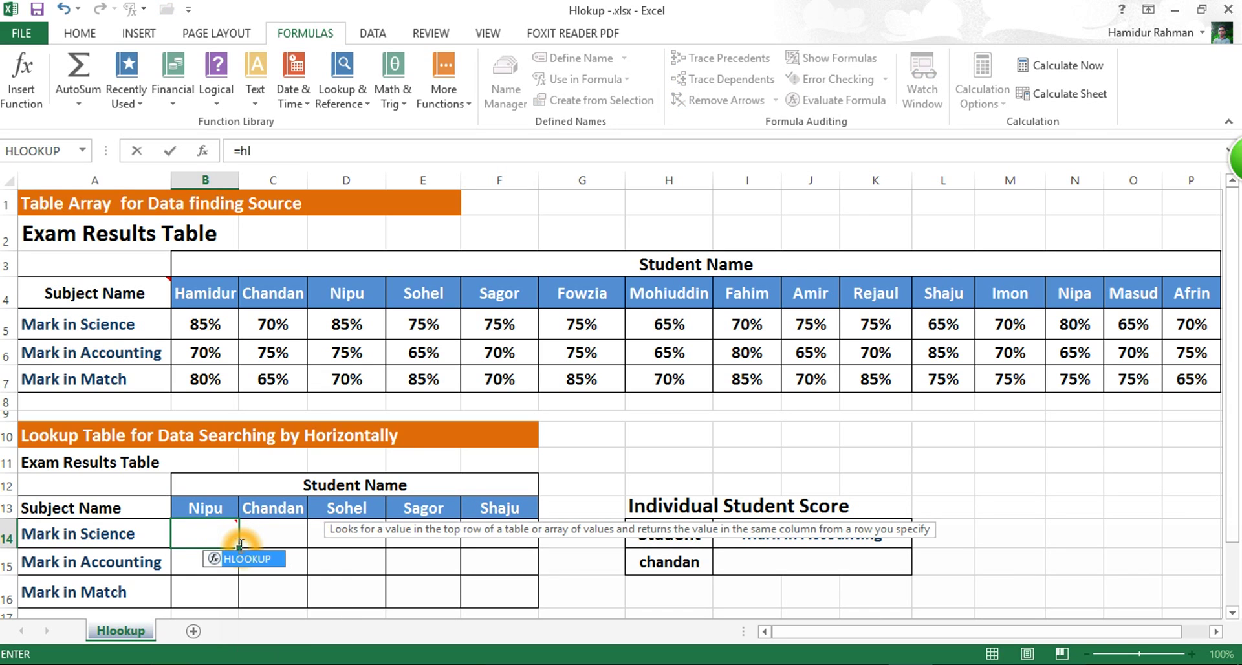
key(Tab)
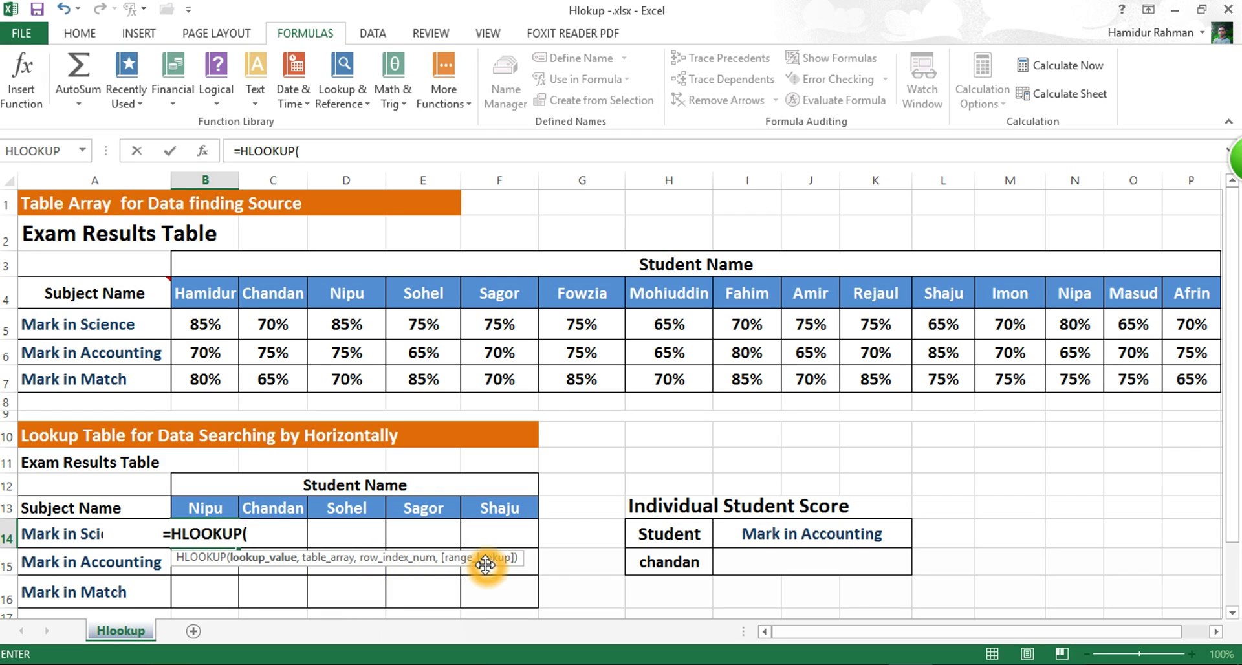
click(271, 562)
click(210, 508)
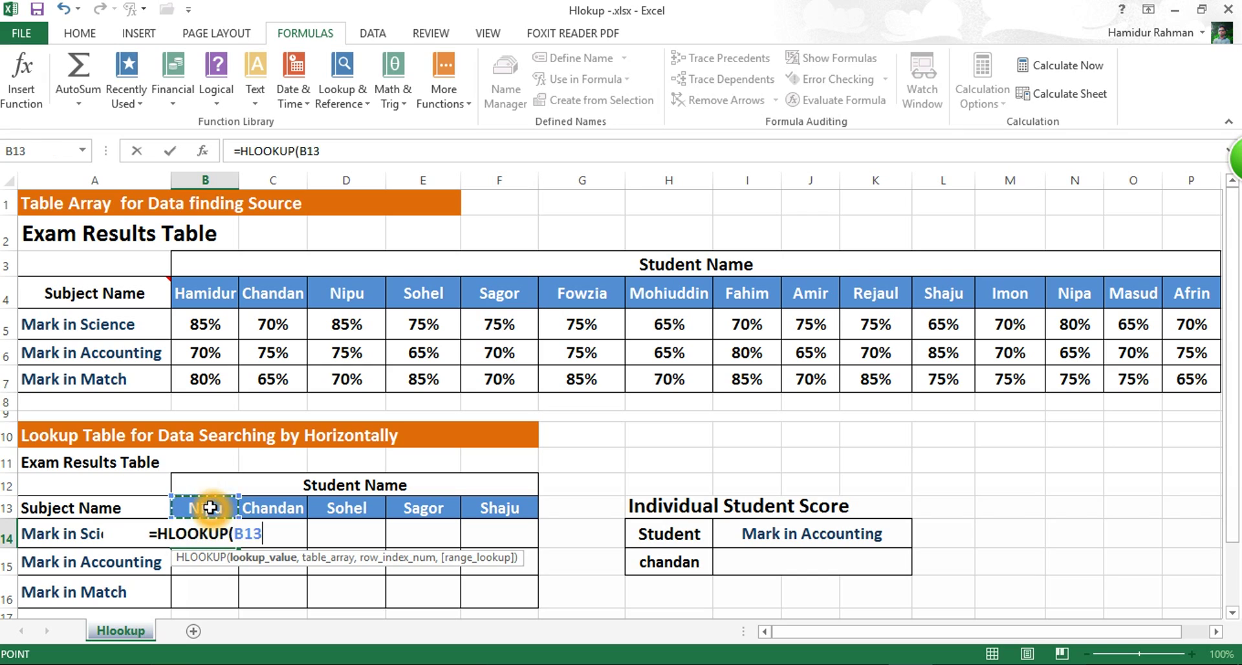
text(,)
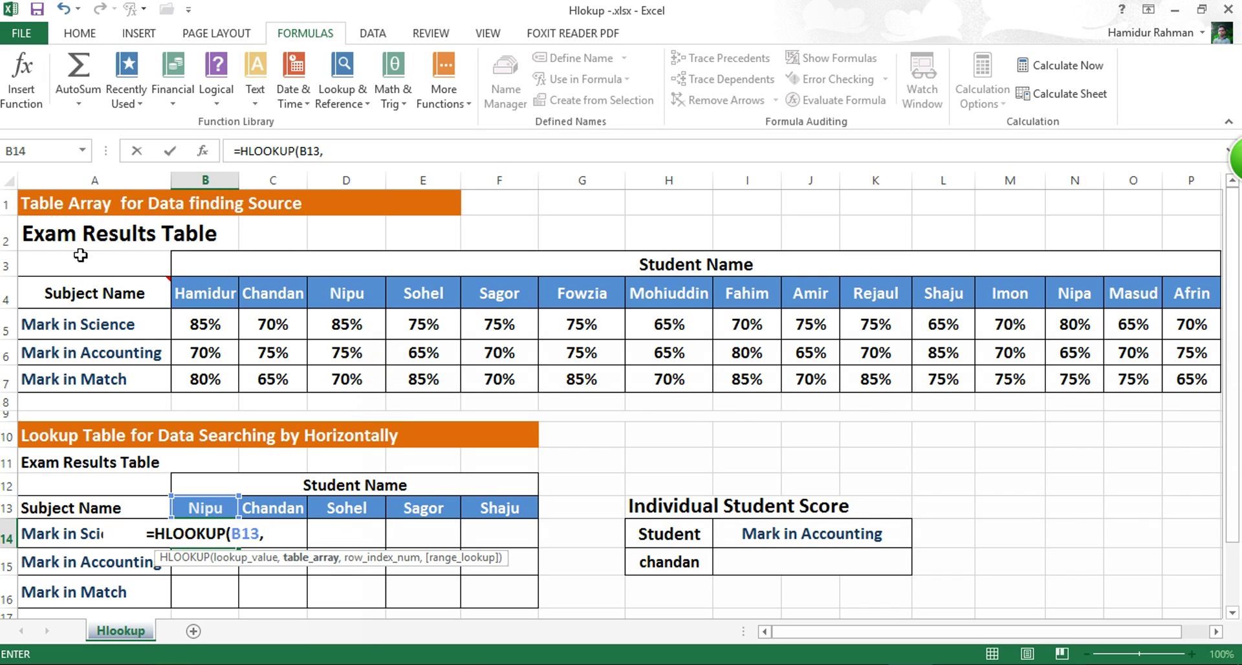
drag(4, 264, 6, 382)
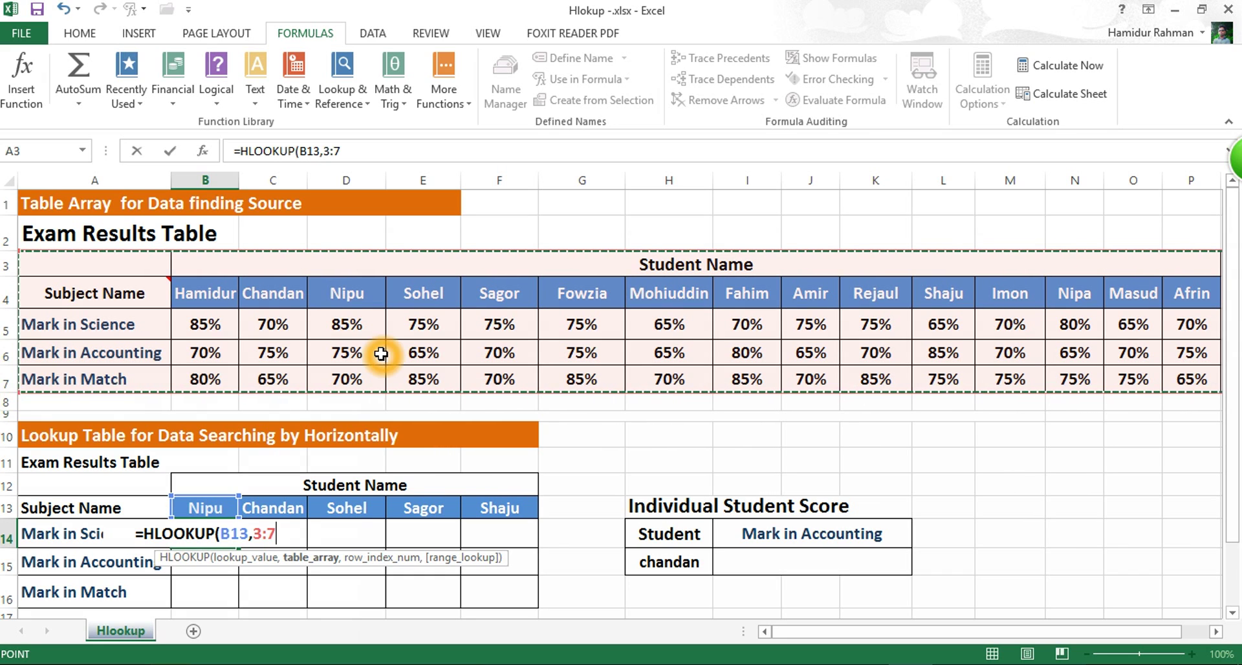
drag(206, 285, 1182, 380)
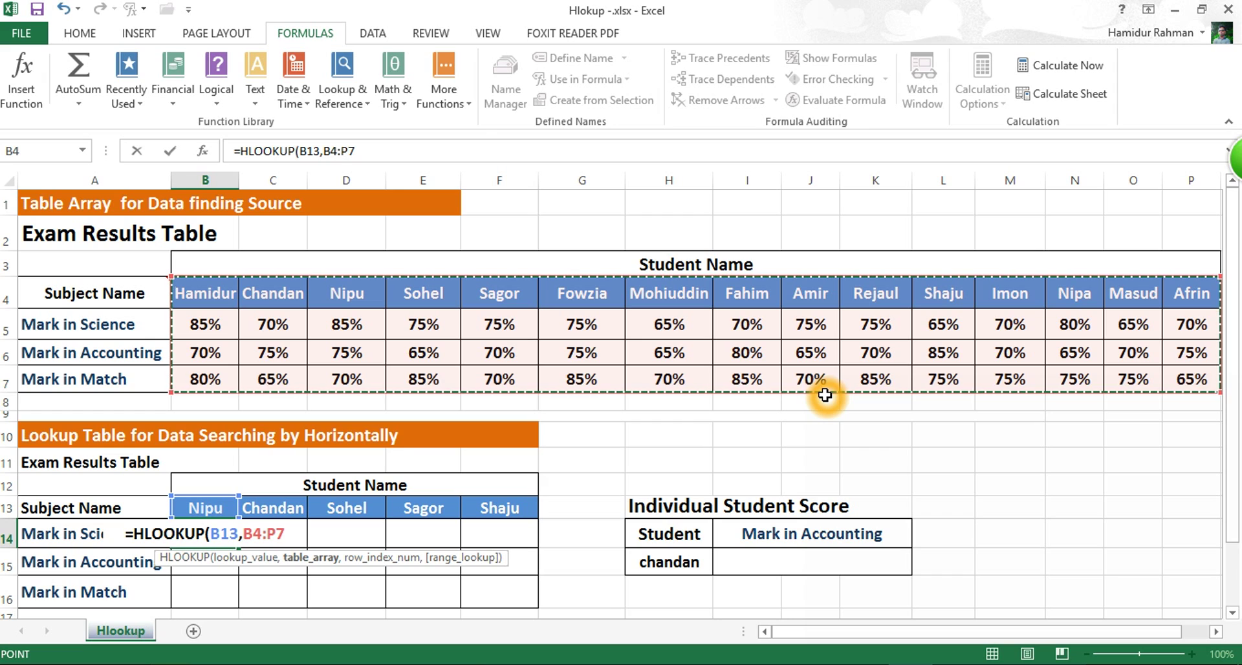
key(F4)
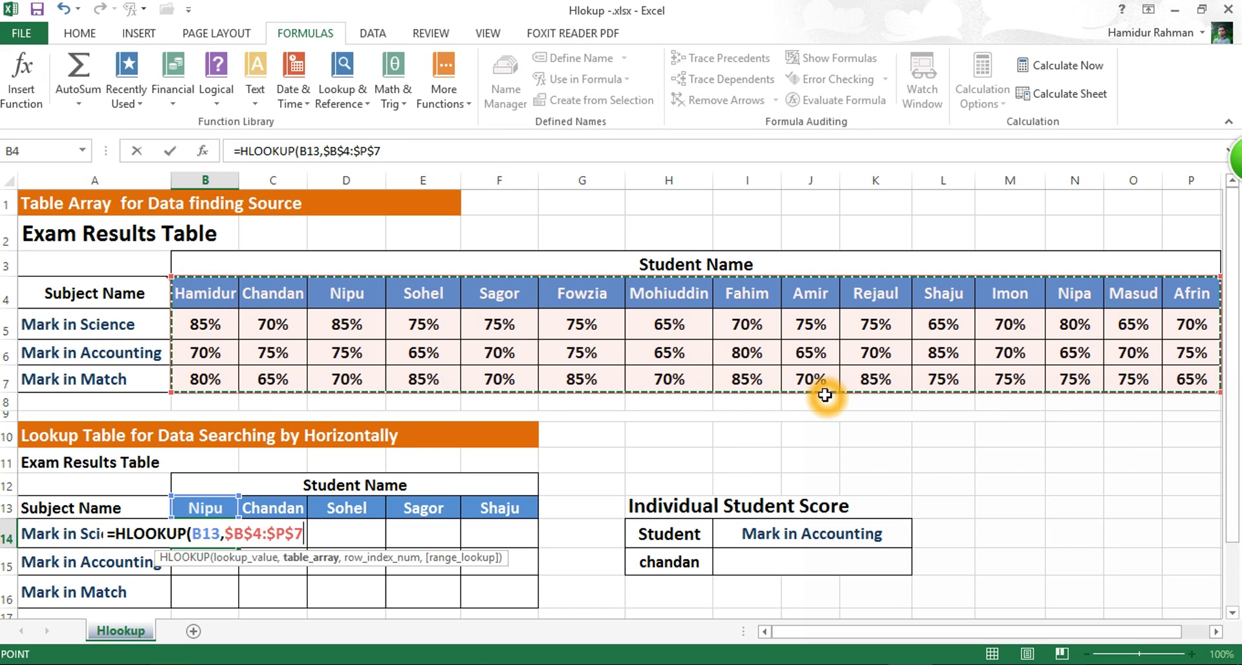
Complete B14's HLOOKUP with row index 2 and exact match 0, showing Nipu's 85% Science mark.
text(,)
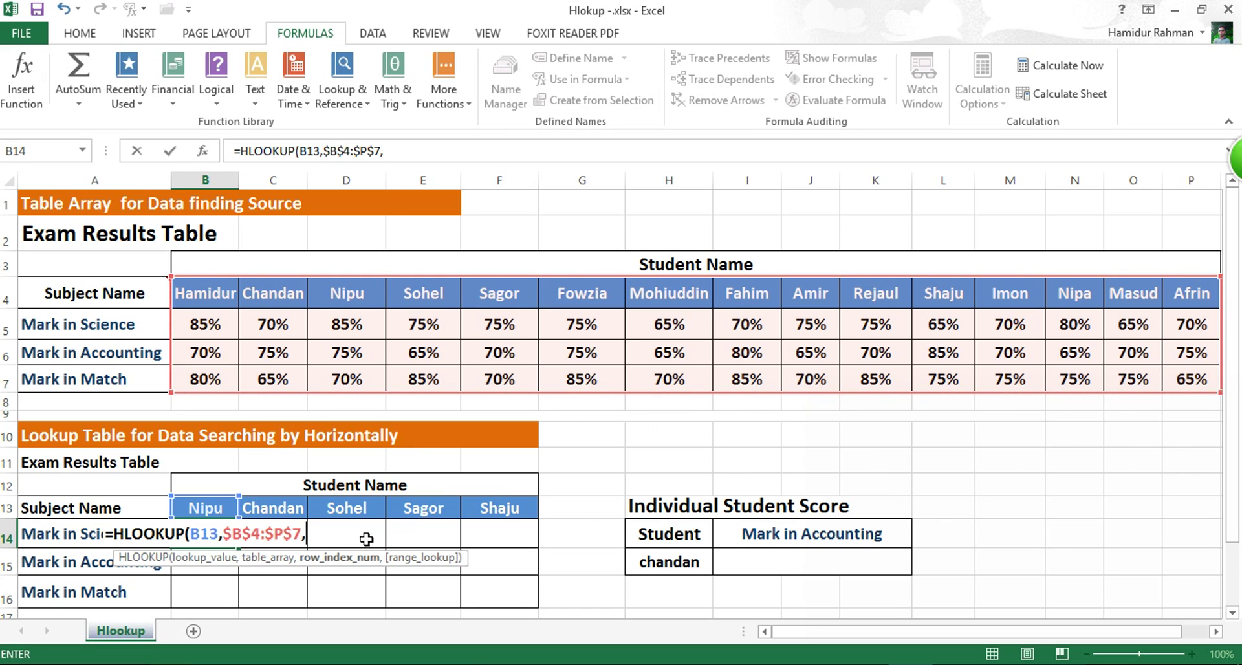
click(350, 564)
click(97, 533)
mouse_move(8, 293)
mouse_down()
mouse_move(5, 323)
mouse_move(5, 294)
mouse_up()
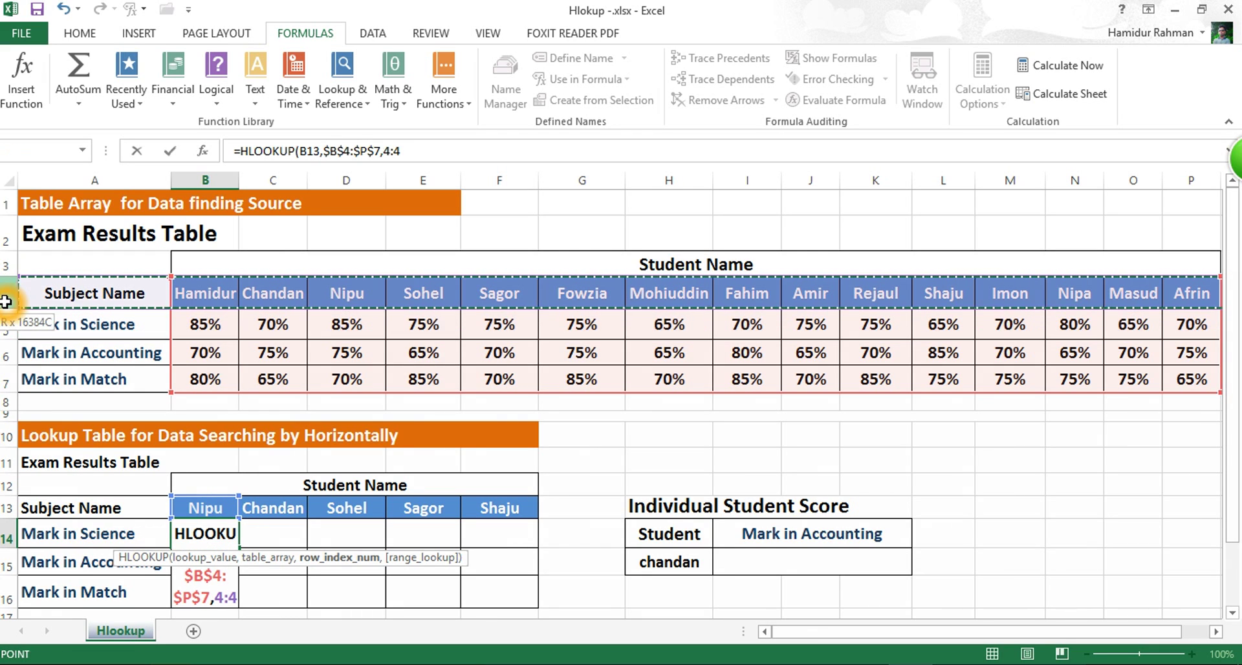
key(BackSpace)
key(BackSpace)
key(BackSpace)
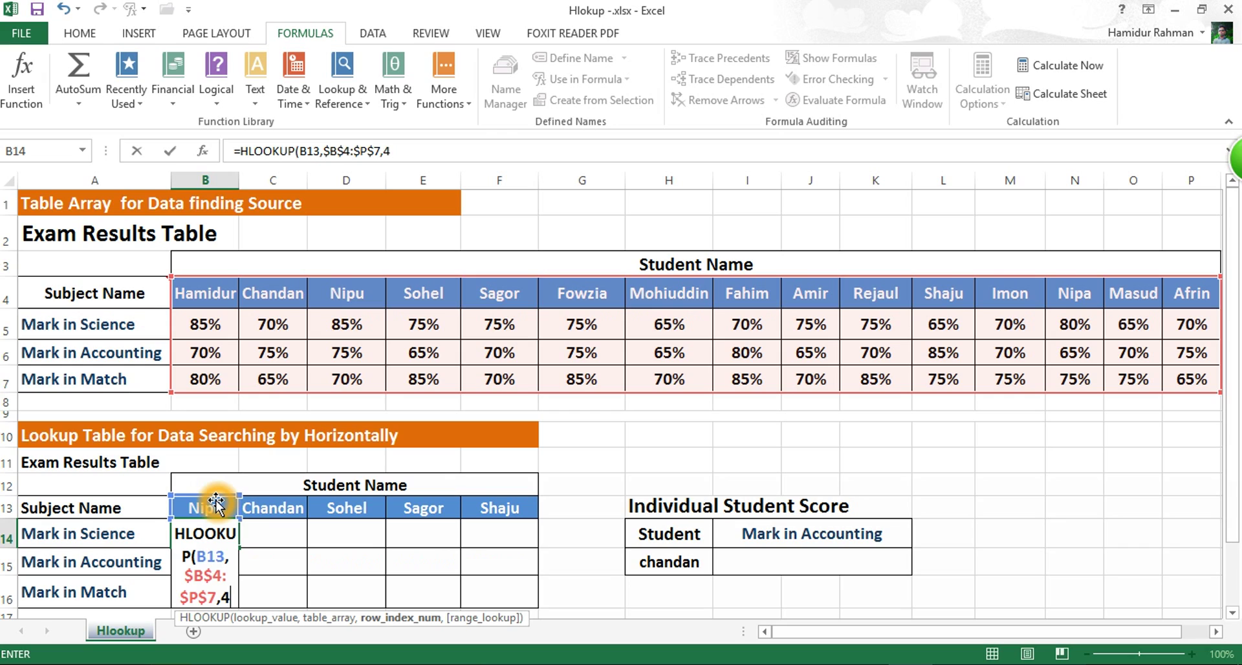
text(2)
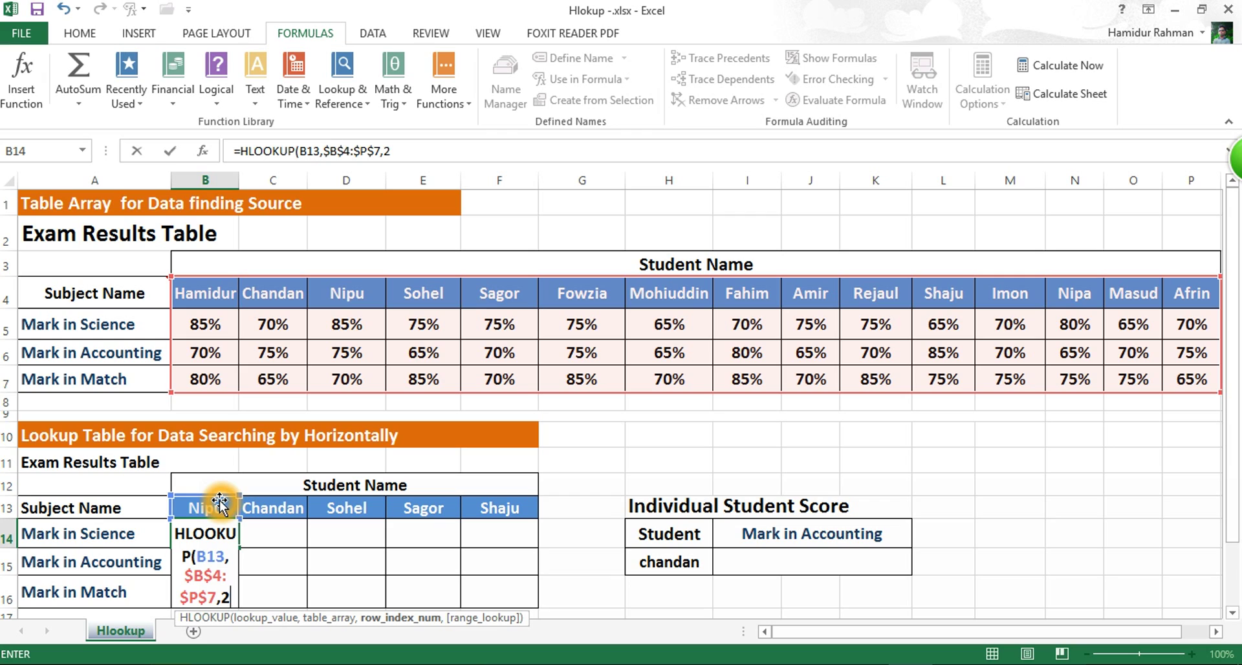
text(,)
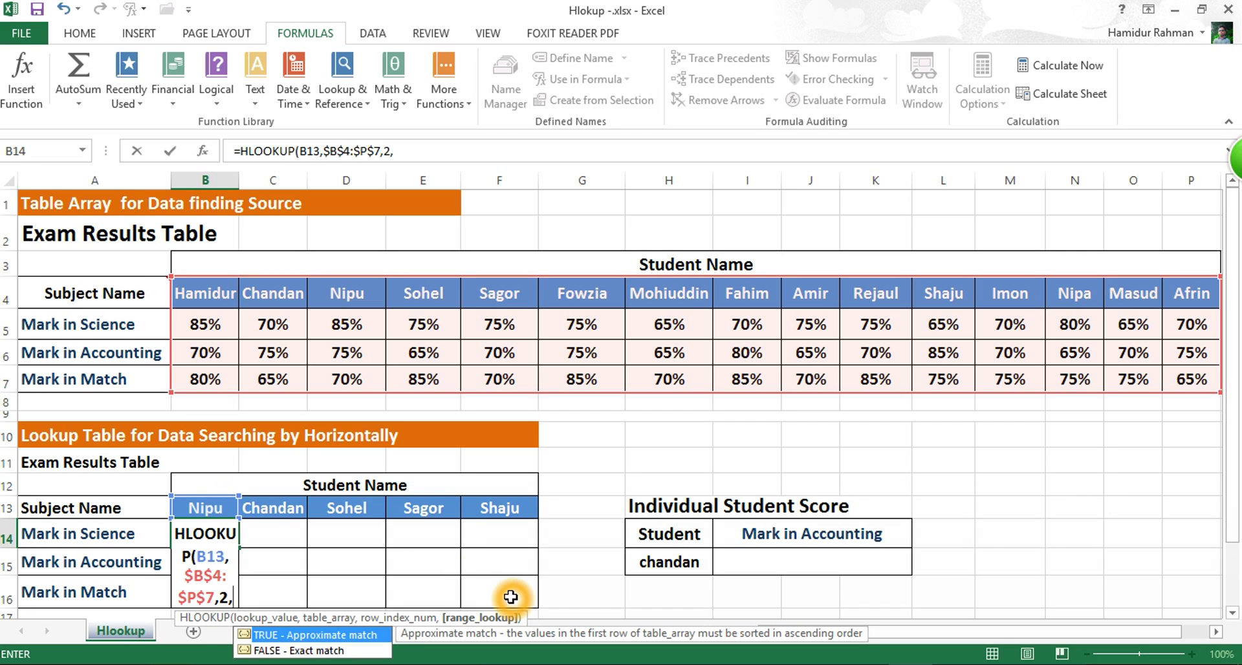
text(0)
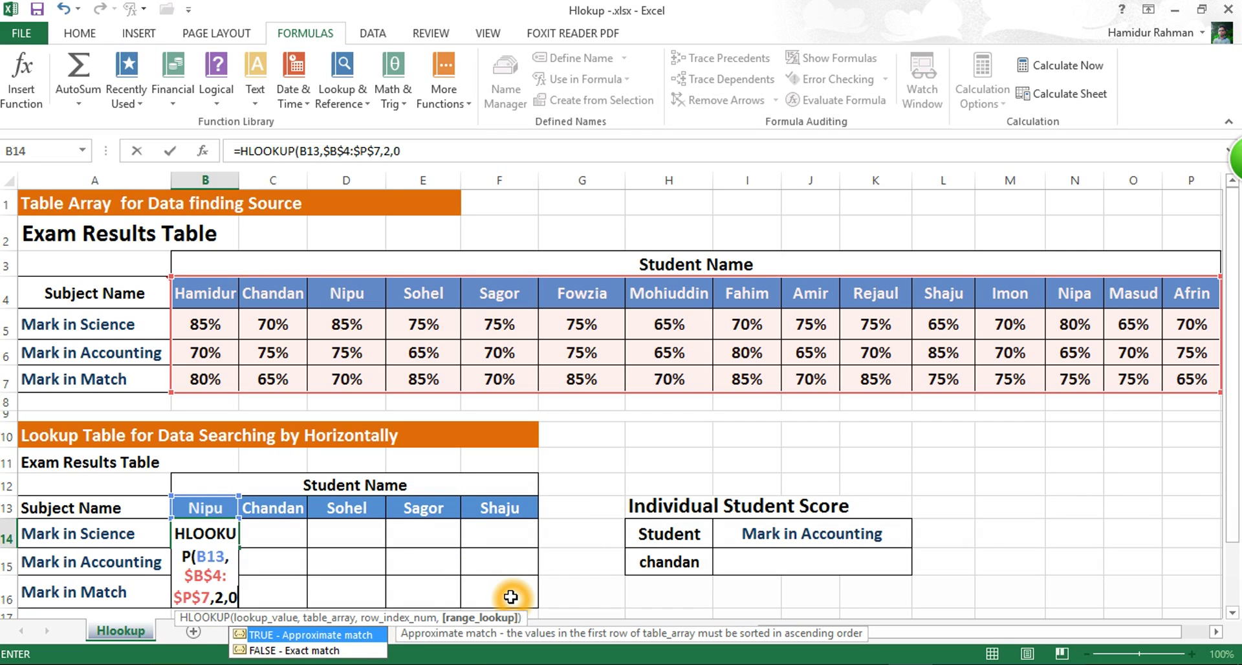
key(Return)
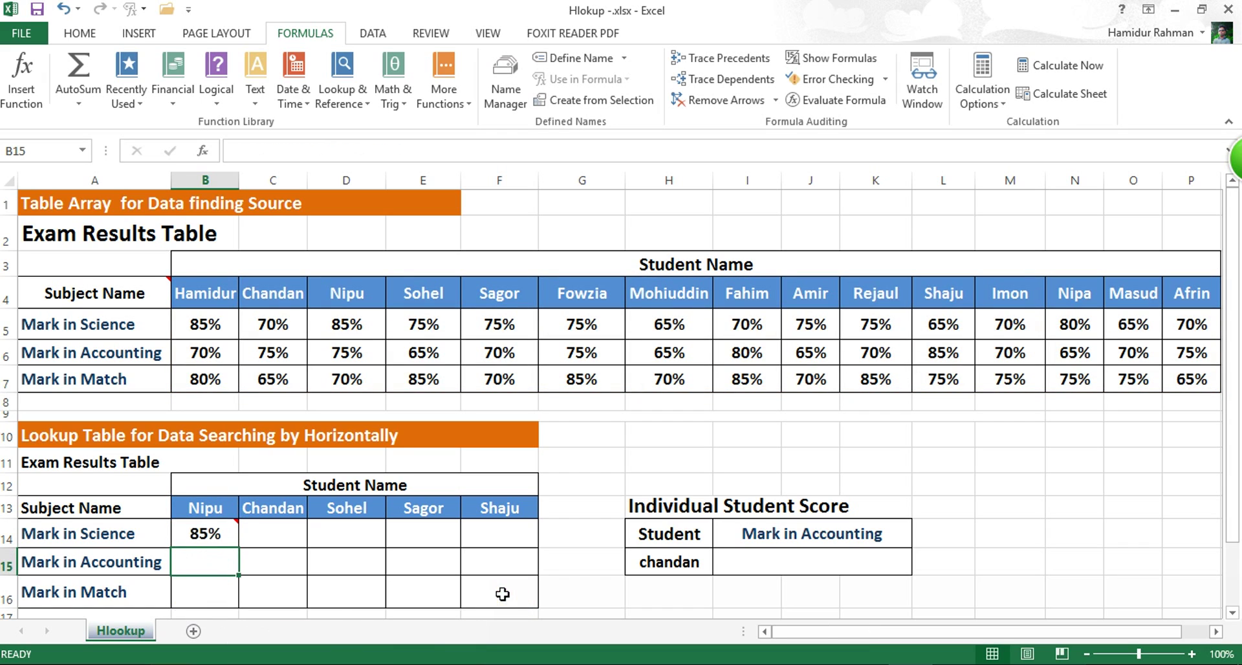
Copy the Science formula across C14:F14 and name the range B4:P7 'student'.
click(204, 531)
drag(238, 548, 513, 538)
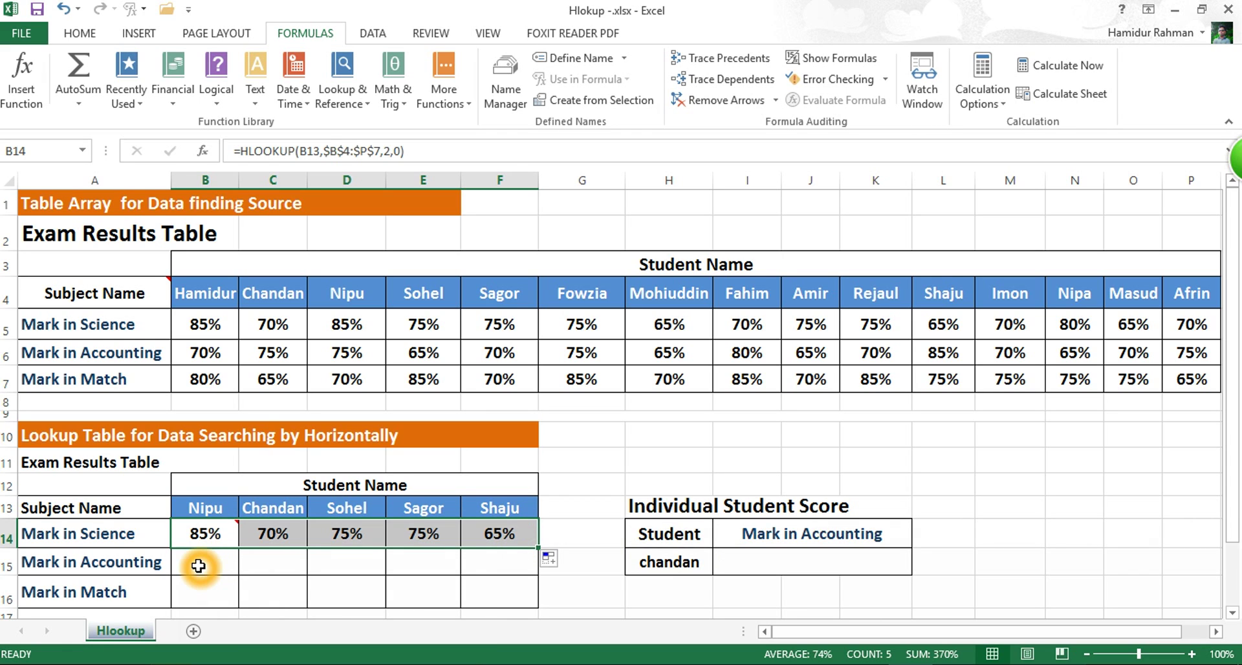
drag(207, 288, 1178, 376)
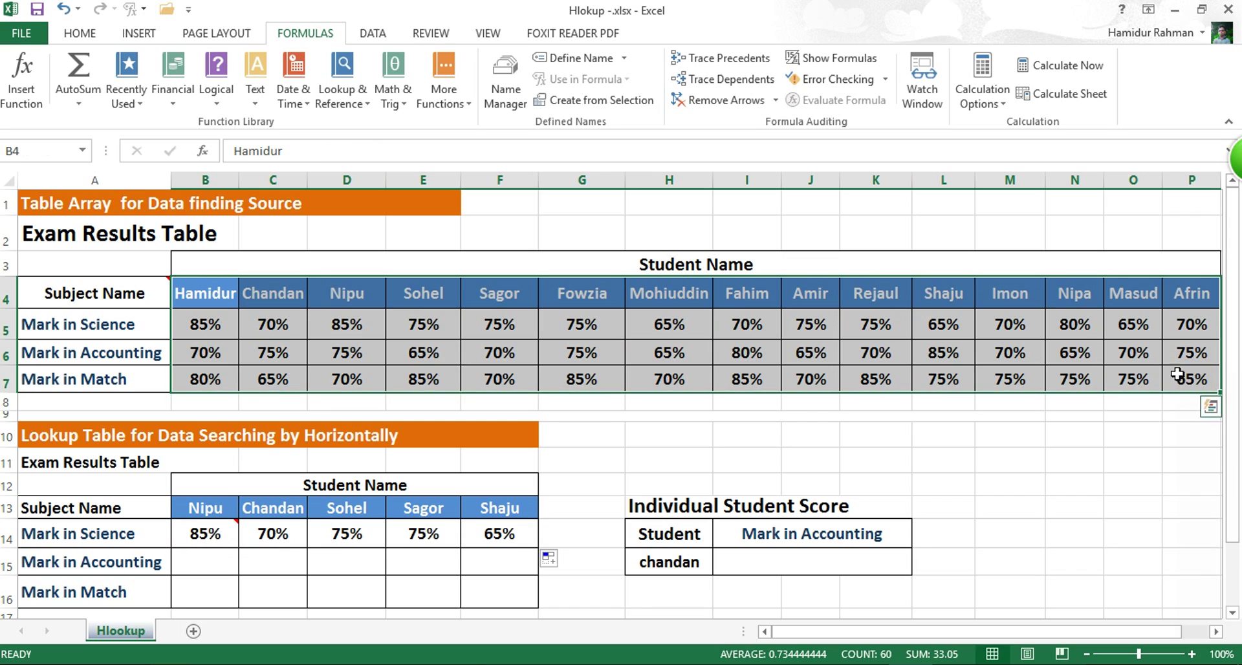
click(57, 150)
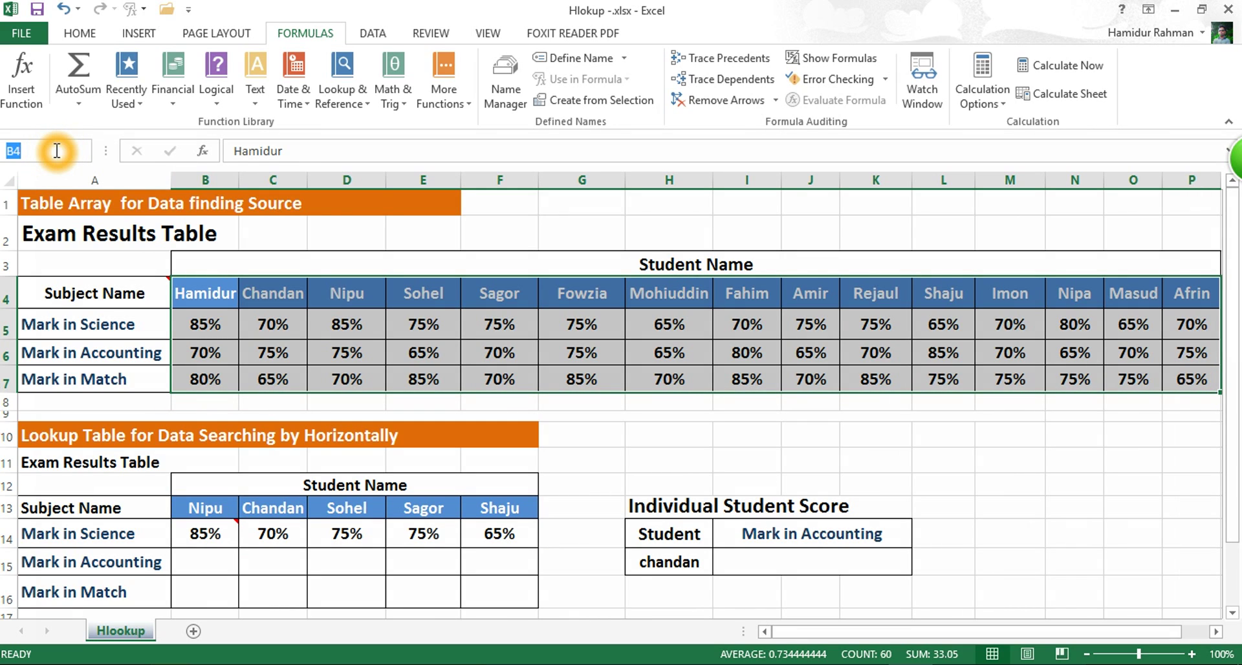
text(student)
key(Return)
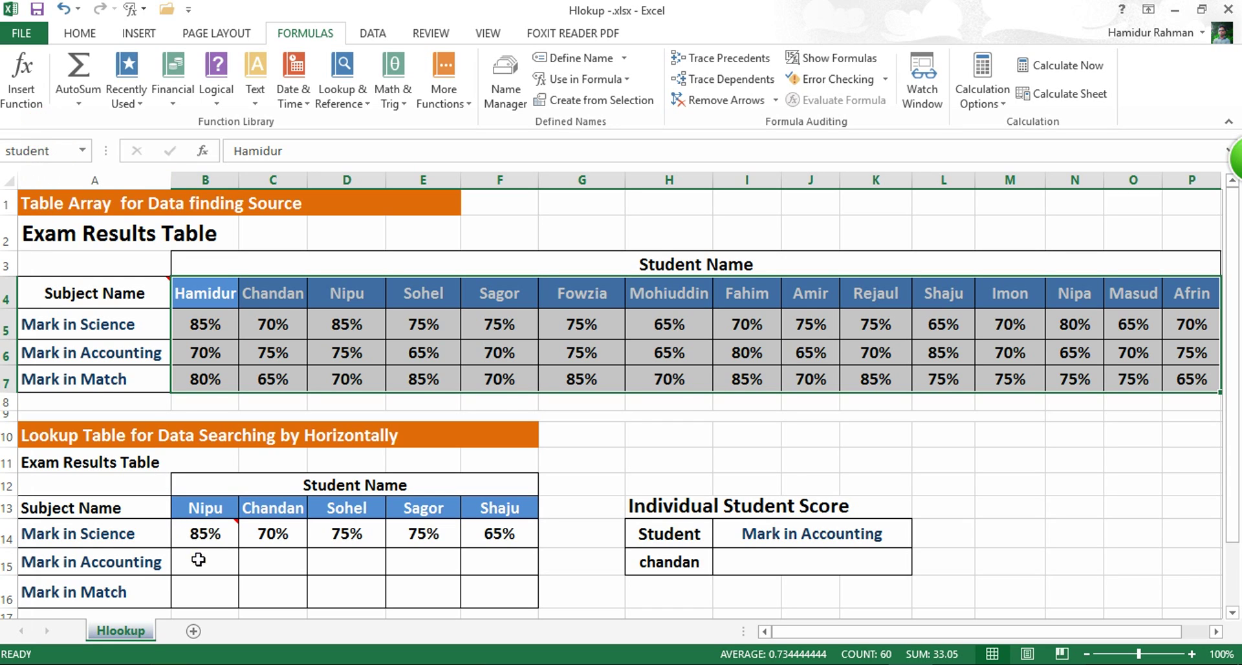
click(199, 560)
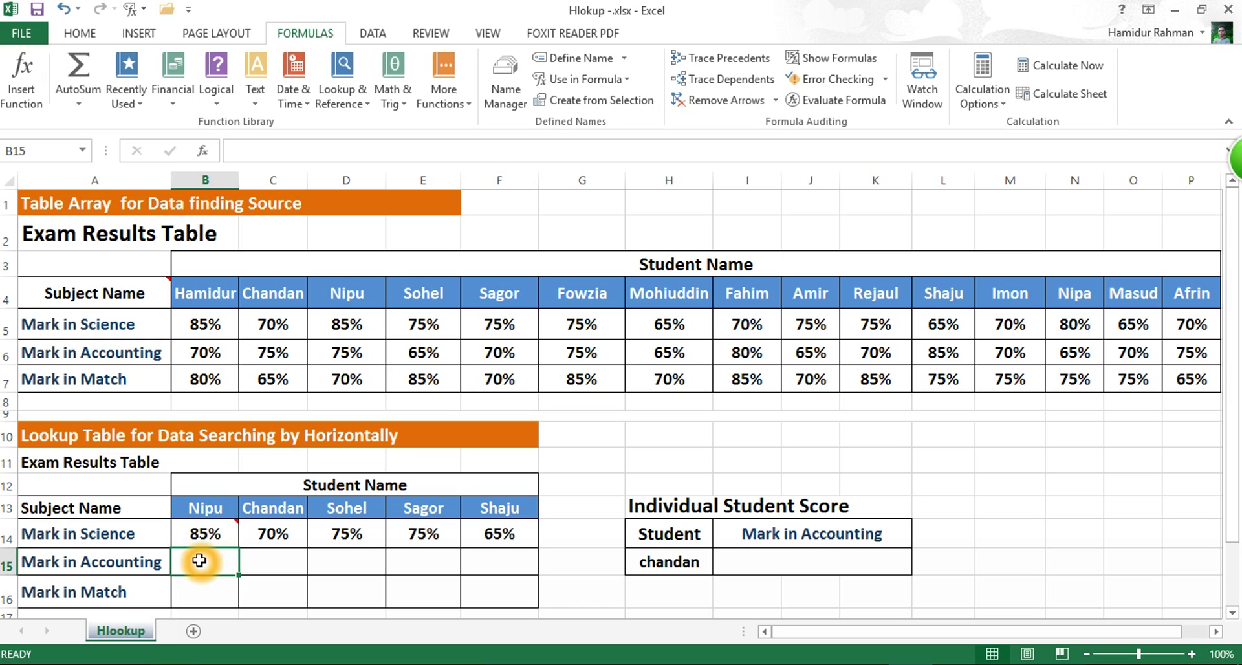
Enter =HLOOKUP(B13,student,3,0) in B15 for Nipu's Accounting mark.
click(203, 567)
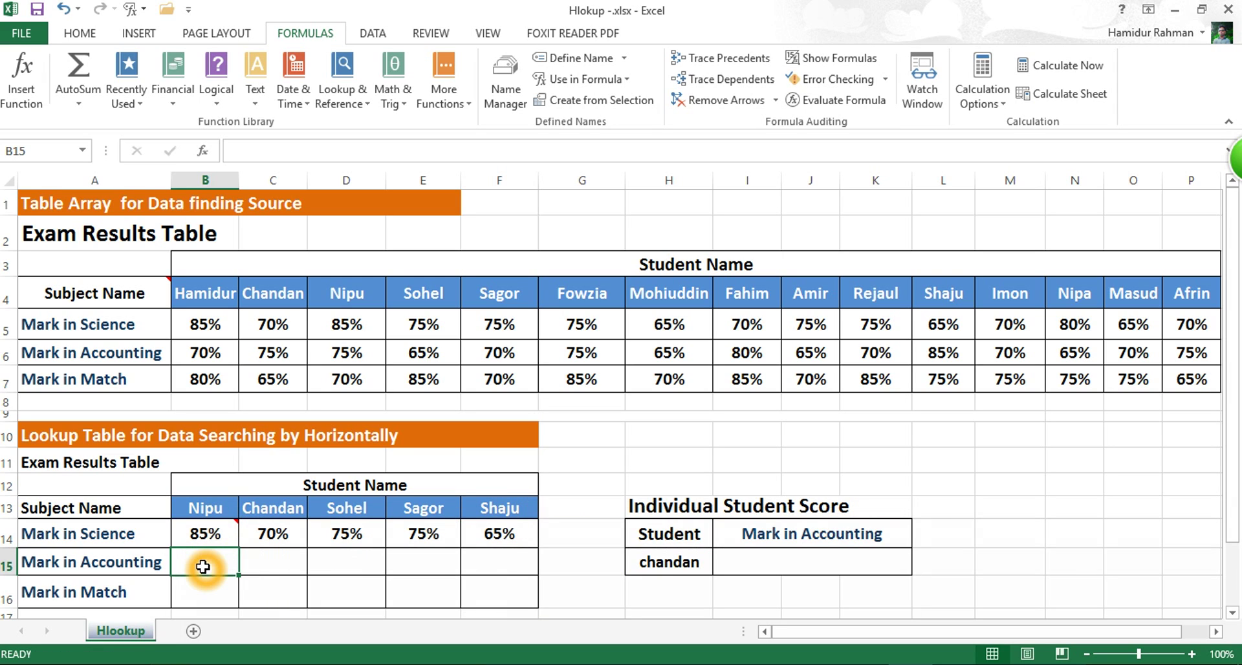
text(=)
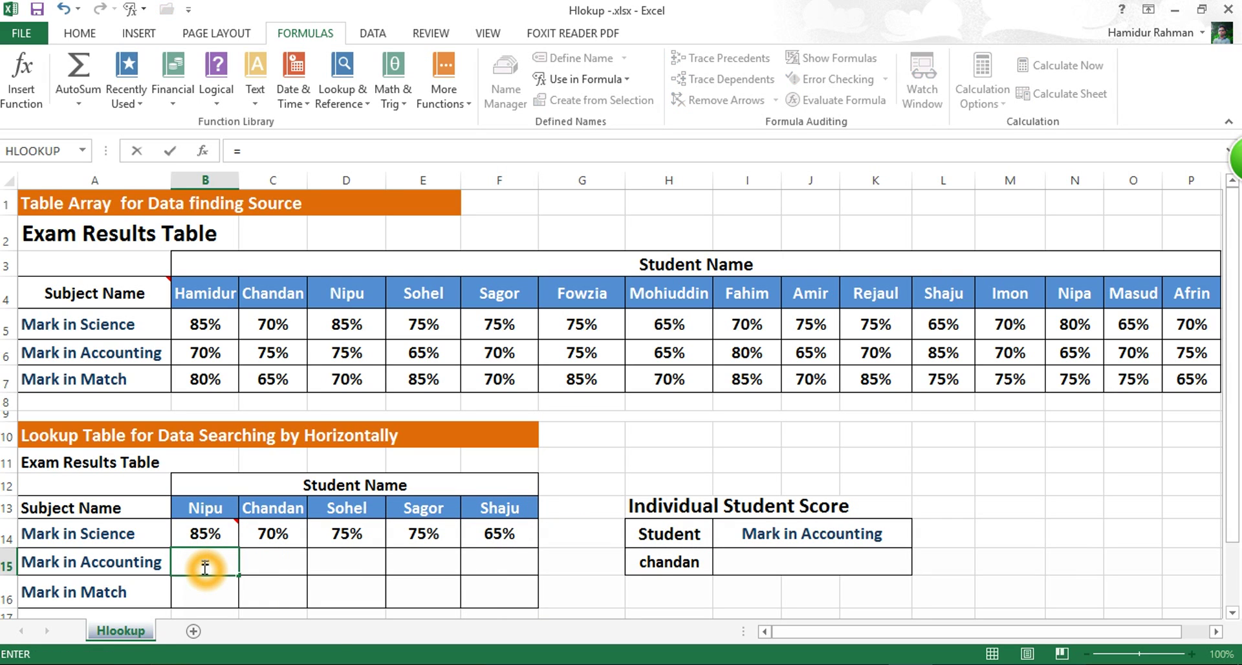
text(hl)
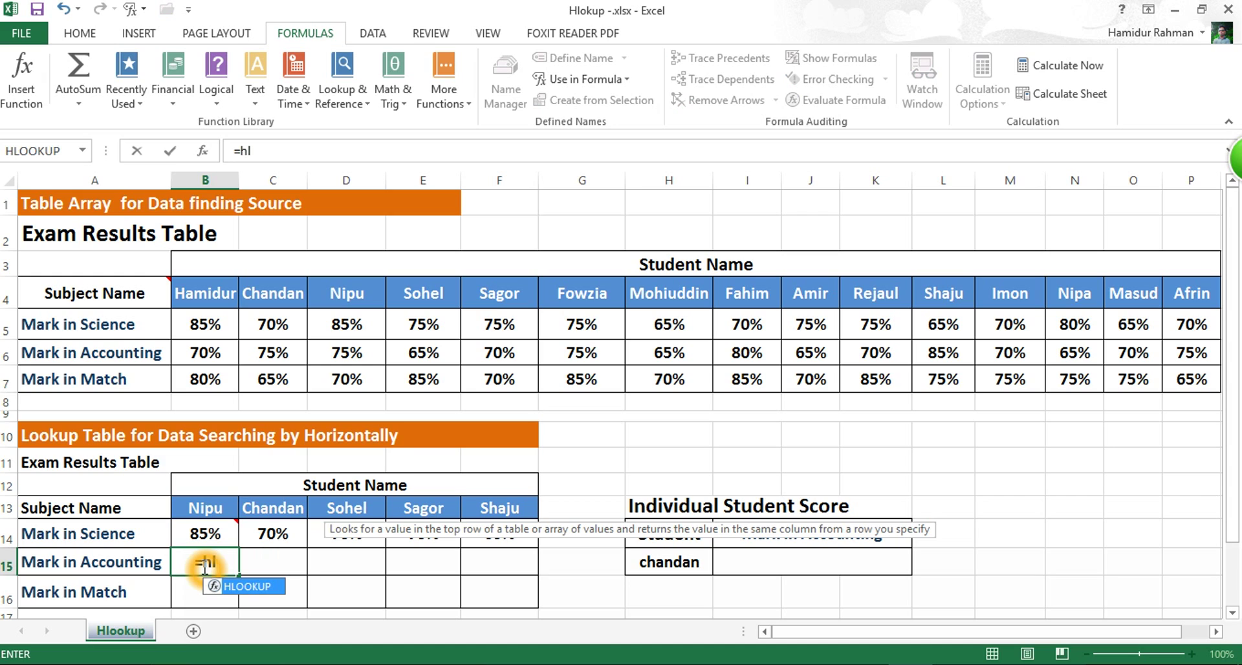
key(Tab)
click(197, 509)
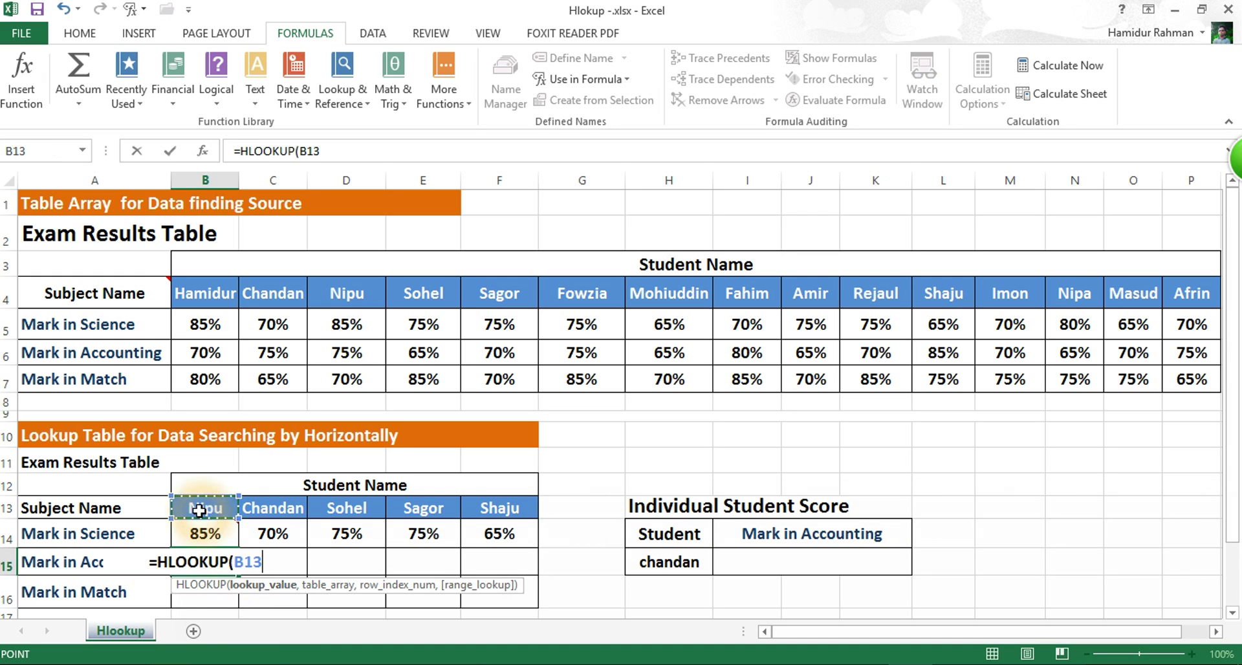
text(,)
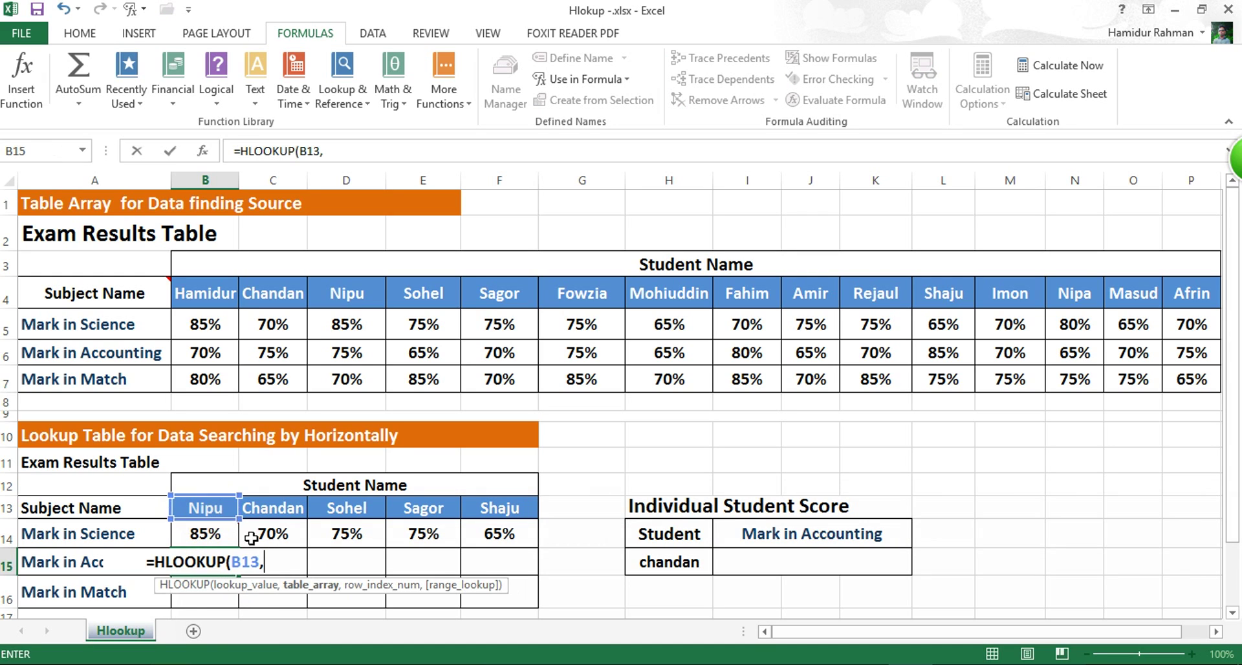
text(student)
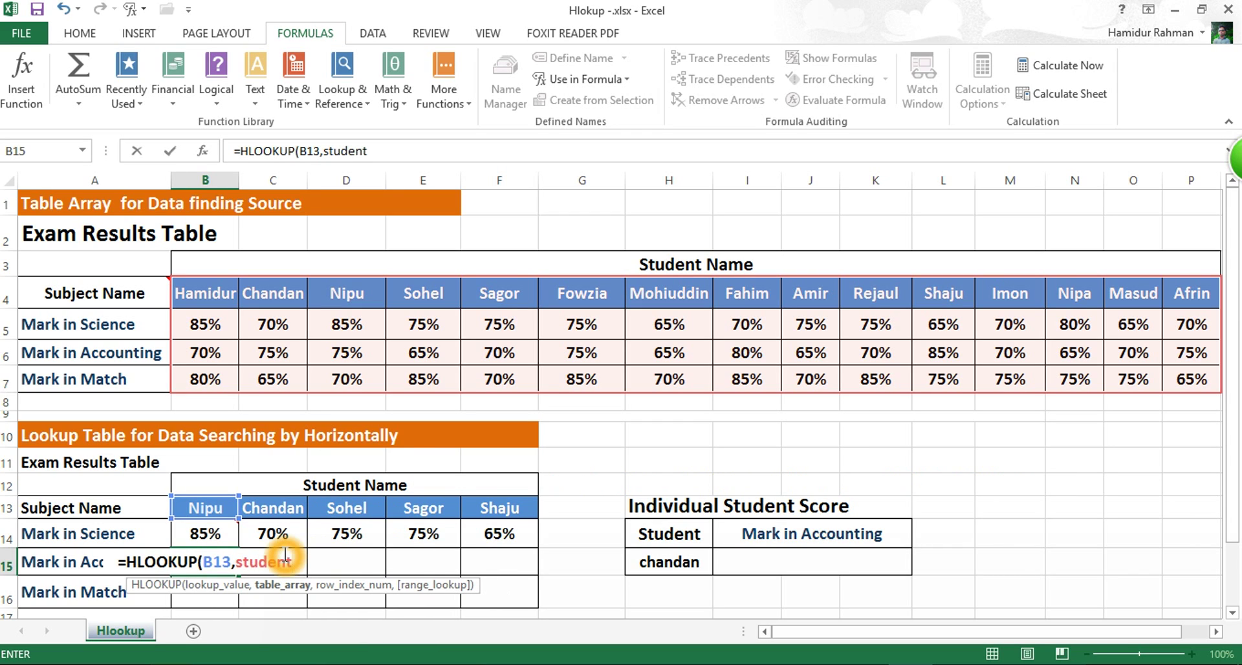
text(,)
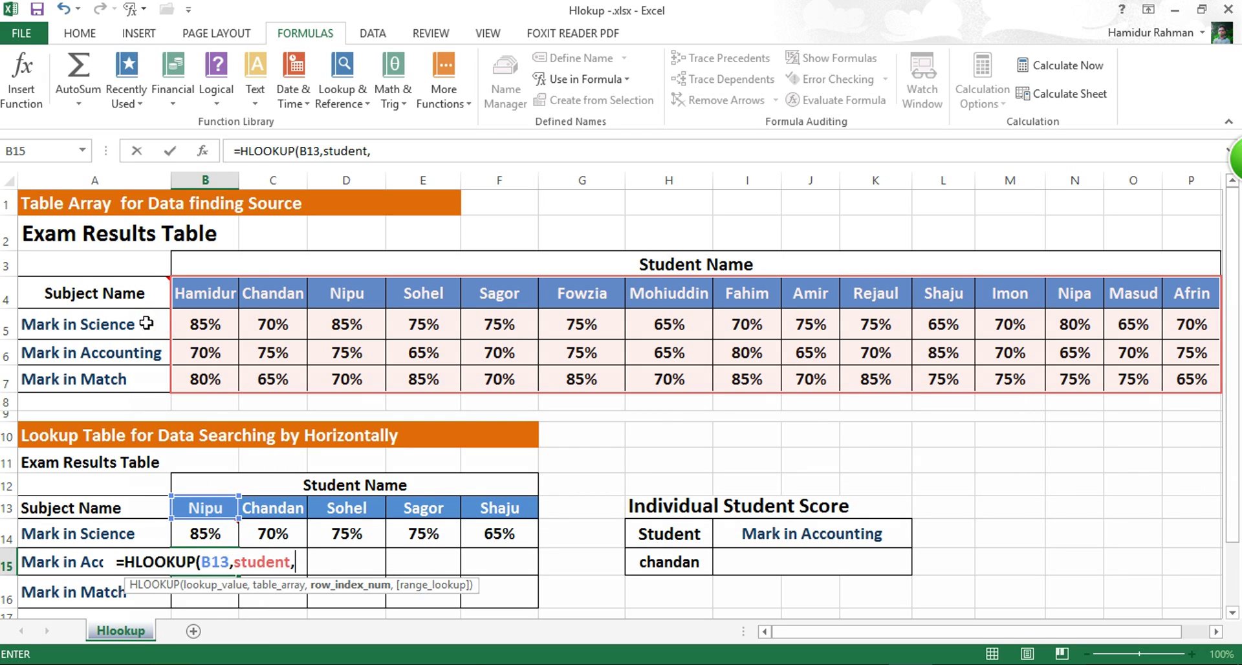
mouse_move(90, 290)
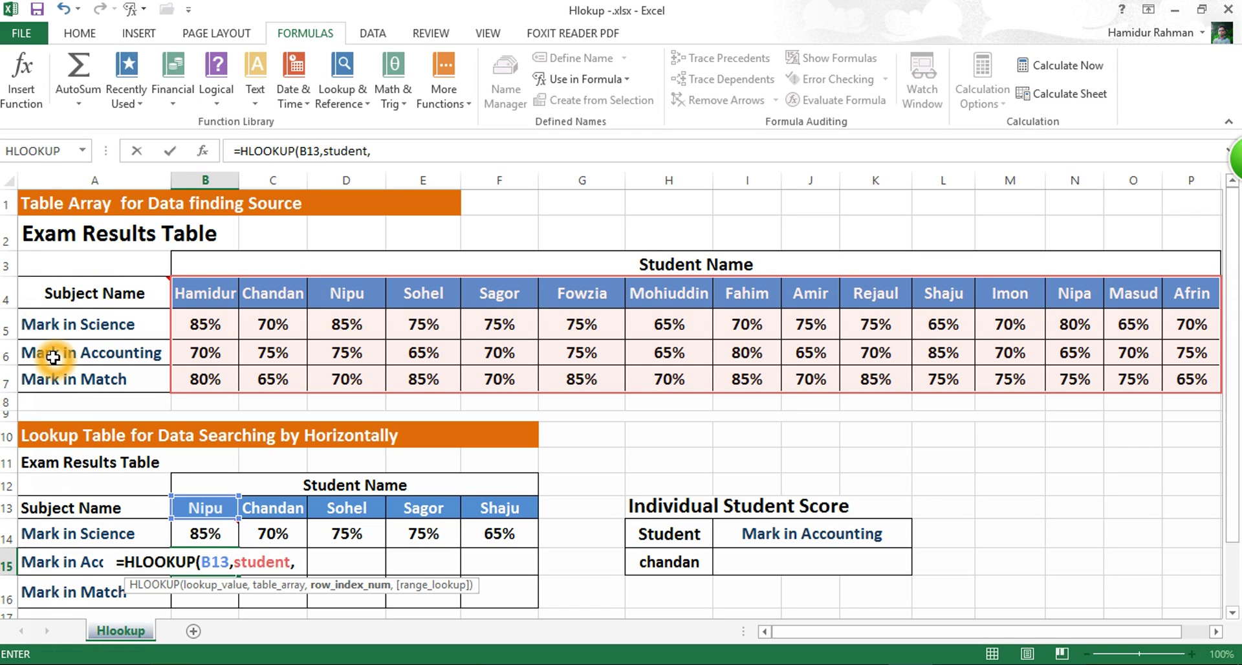
text(3)
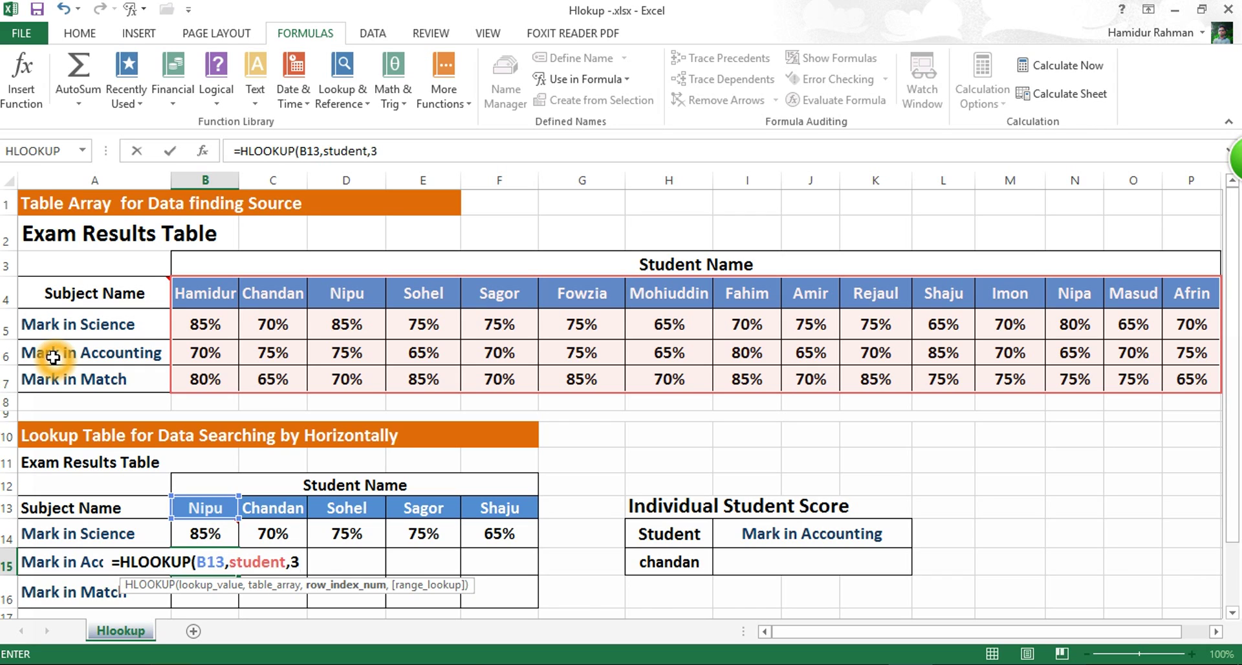
text(,)
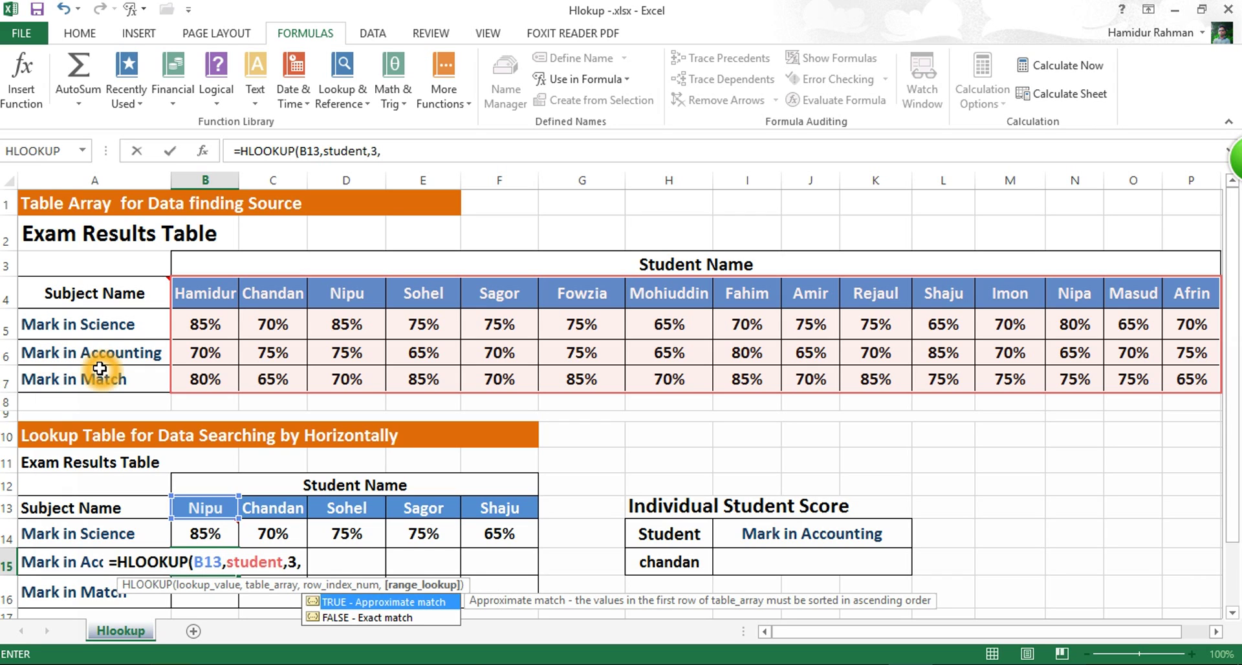
text(0)
key(Return)
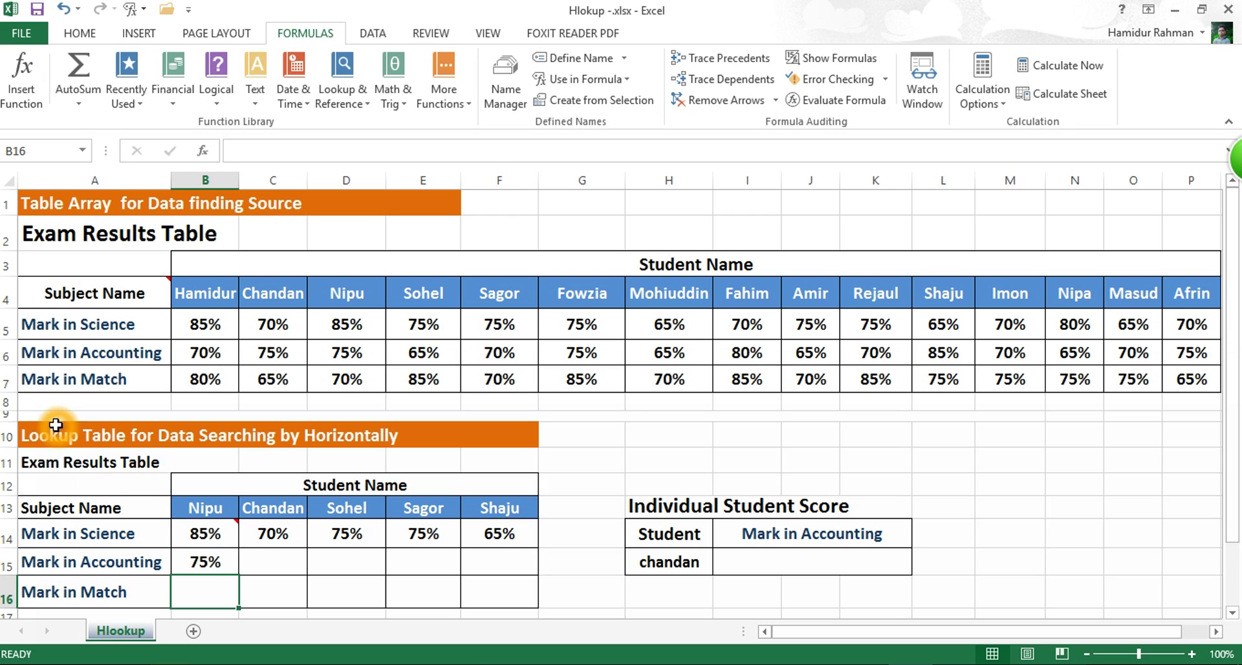
Fill the Accounting formula across to F15, giving 75%, 75%, 65%, 70%, 85%.
click(228, 570)
drag(238, 576, 533, 584)
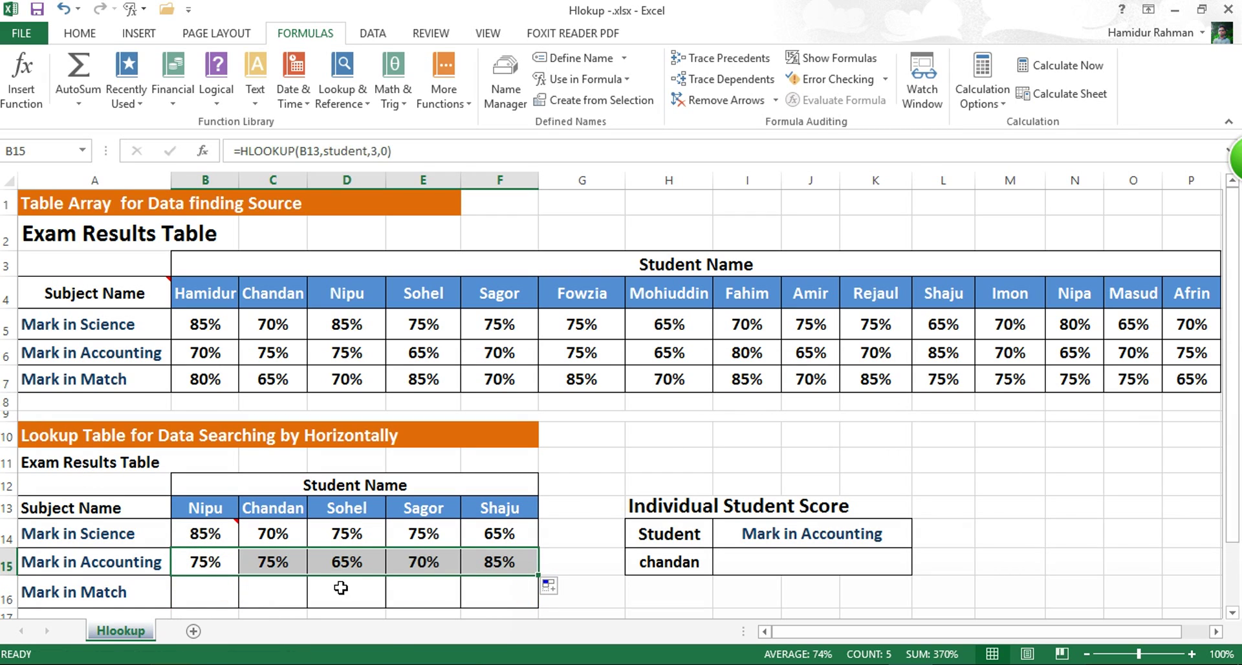
click(232, 590)
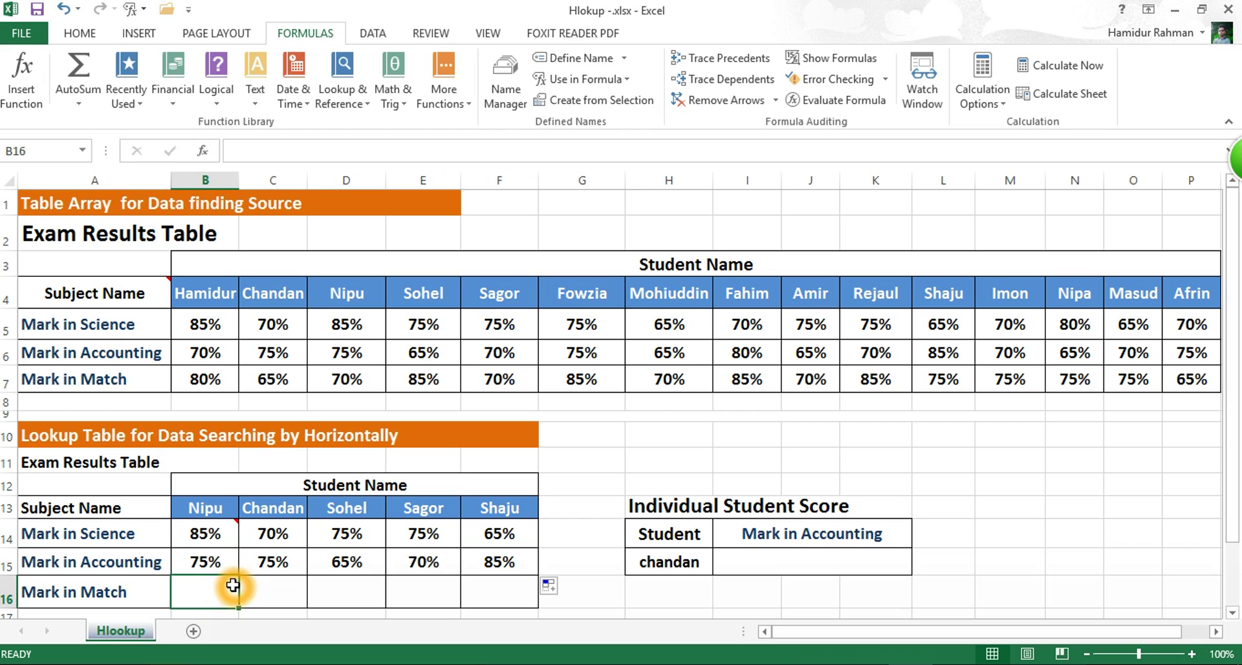
Insert the HLOOKUP function into B16 by searching for hlookup in Insert Function.
click(202, 150)
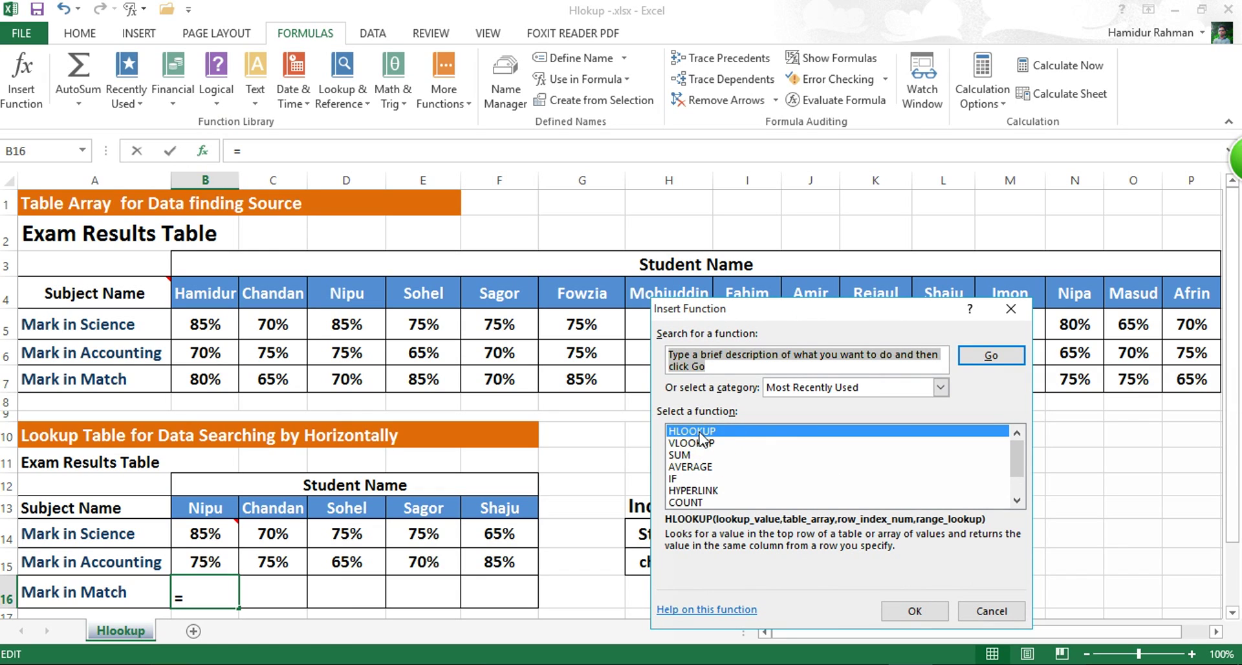
click(717, 360)
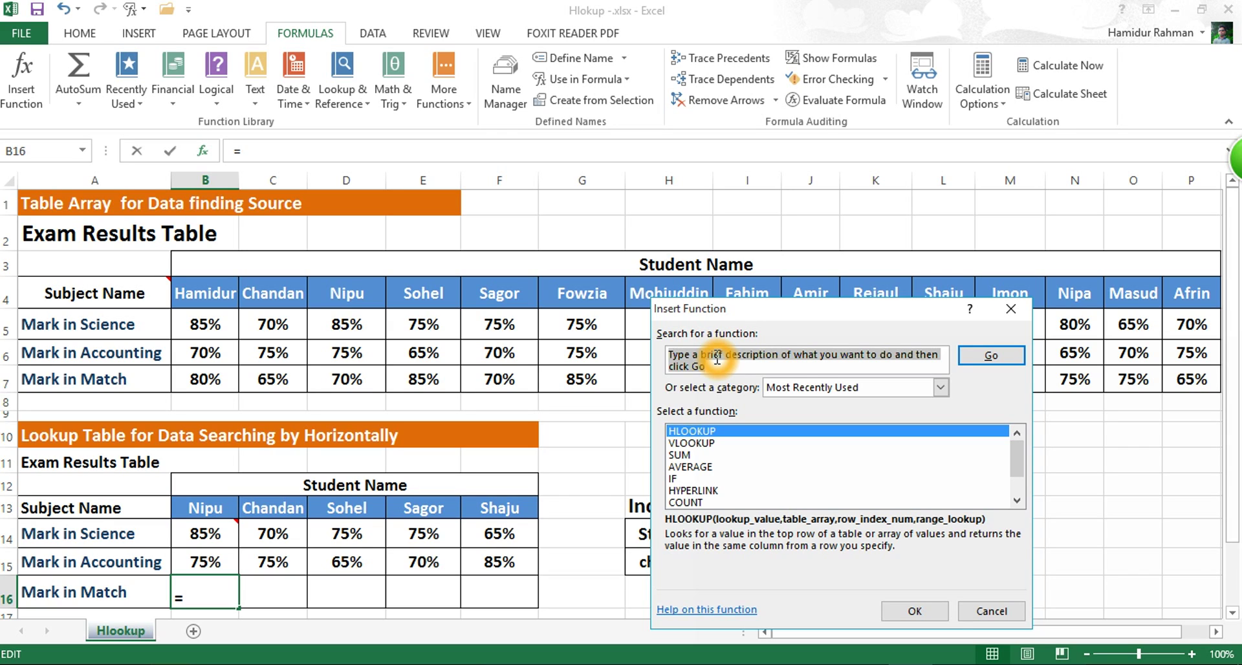
text(hlookup)
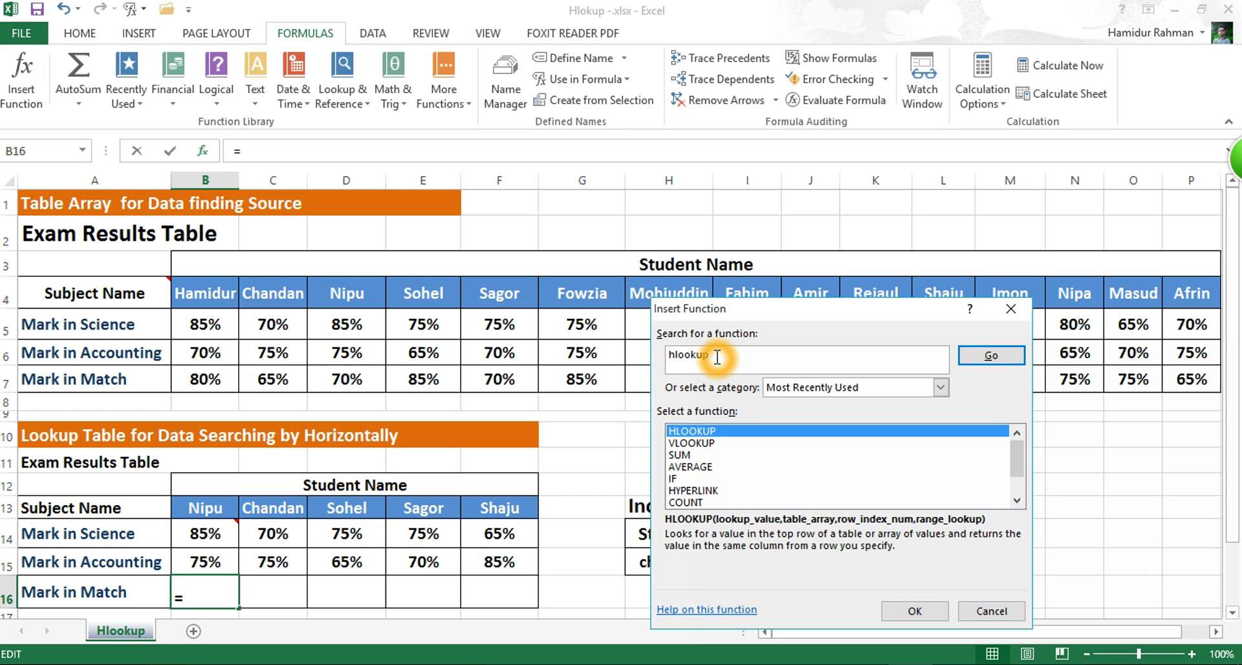
click(1016, 354)
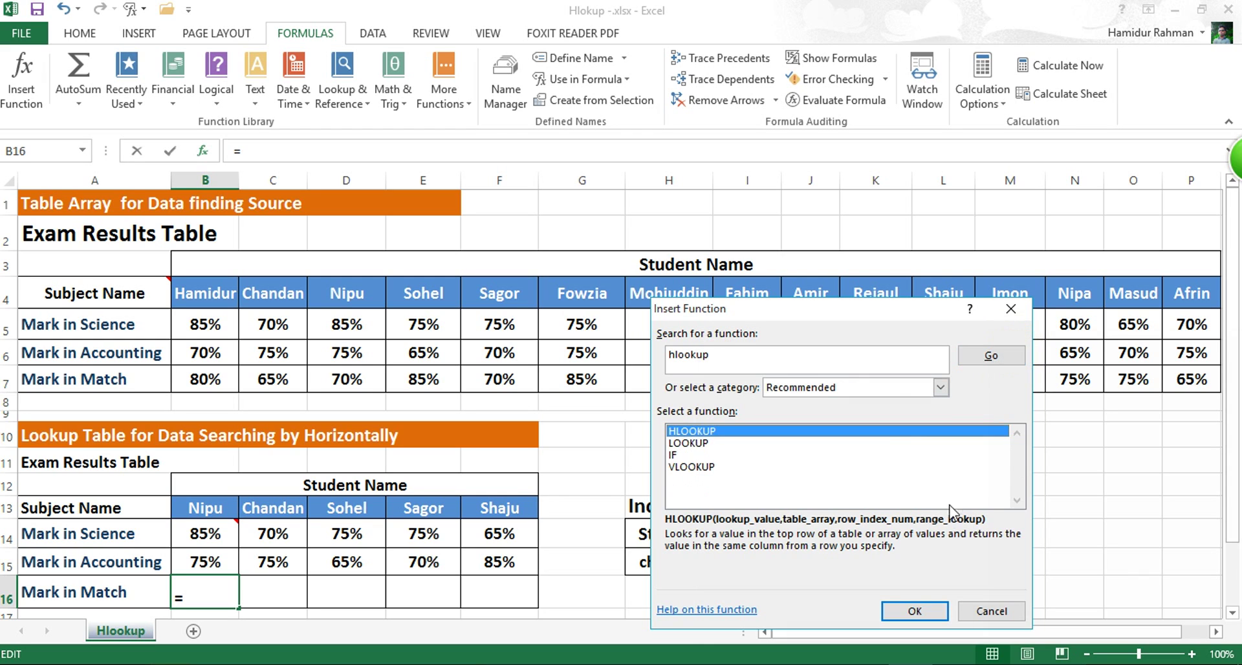
click(921, 611)
Set the HLOOKUP arguments to lookup value B13 and the student marks table array.
drag(843, 341, 817, 432)
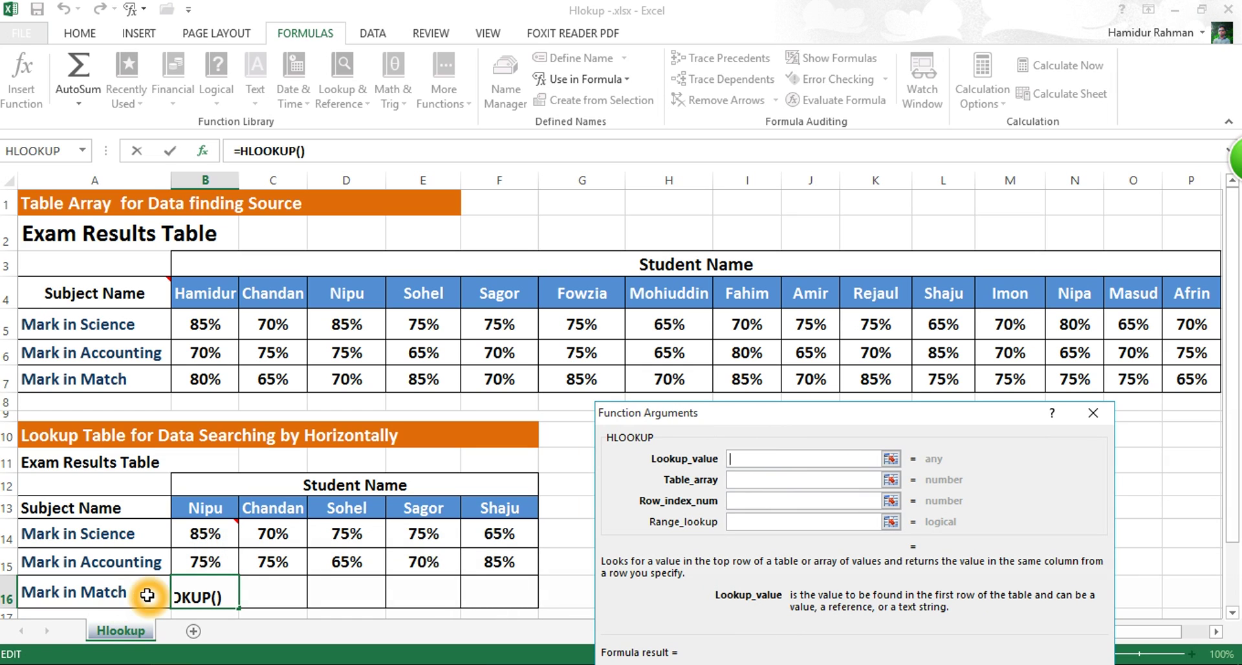
click(210, 507)
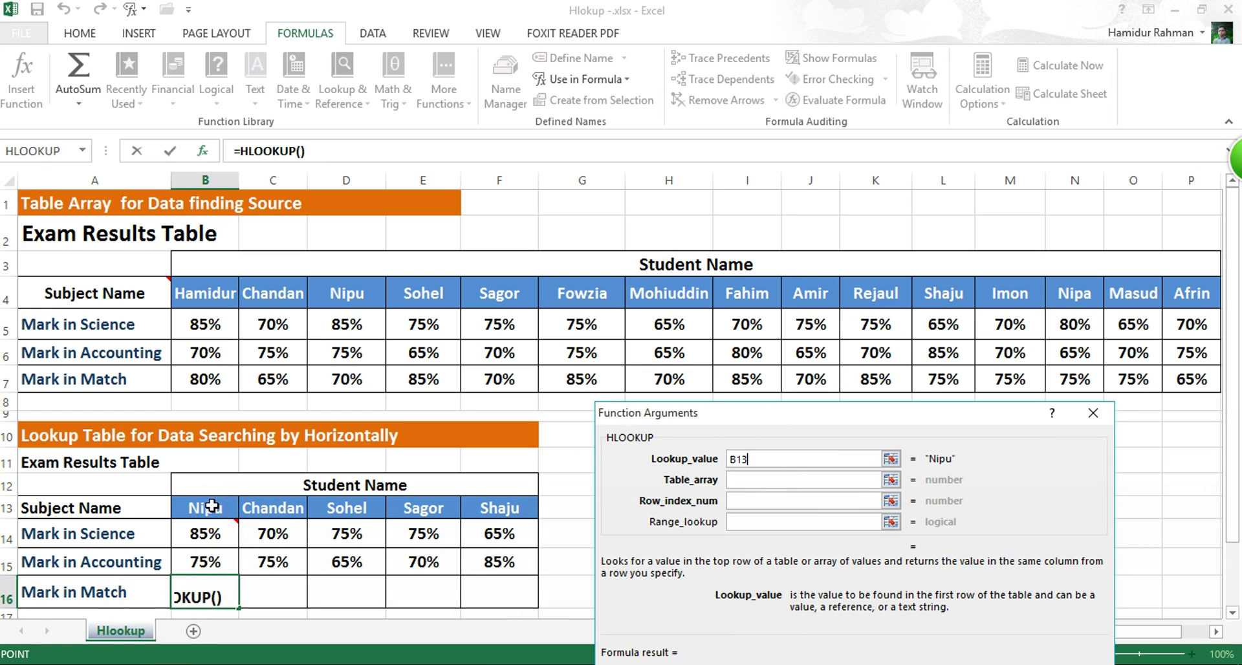
click(789, 482)
drag(9, 294, 7, 385)
drag(186, 292, 1202, 381)
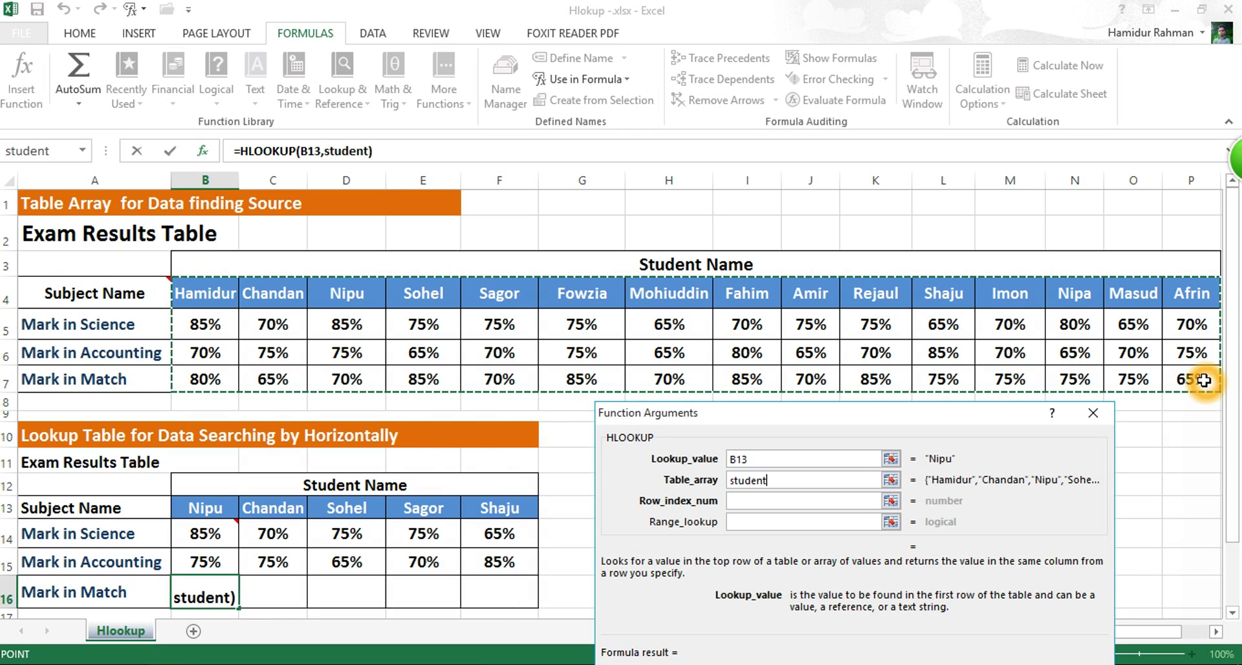
Finish with row index 4 and FALSE, then fill the Match formula across B16:F16.
click(811, 501)
click(781, 503)
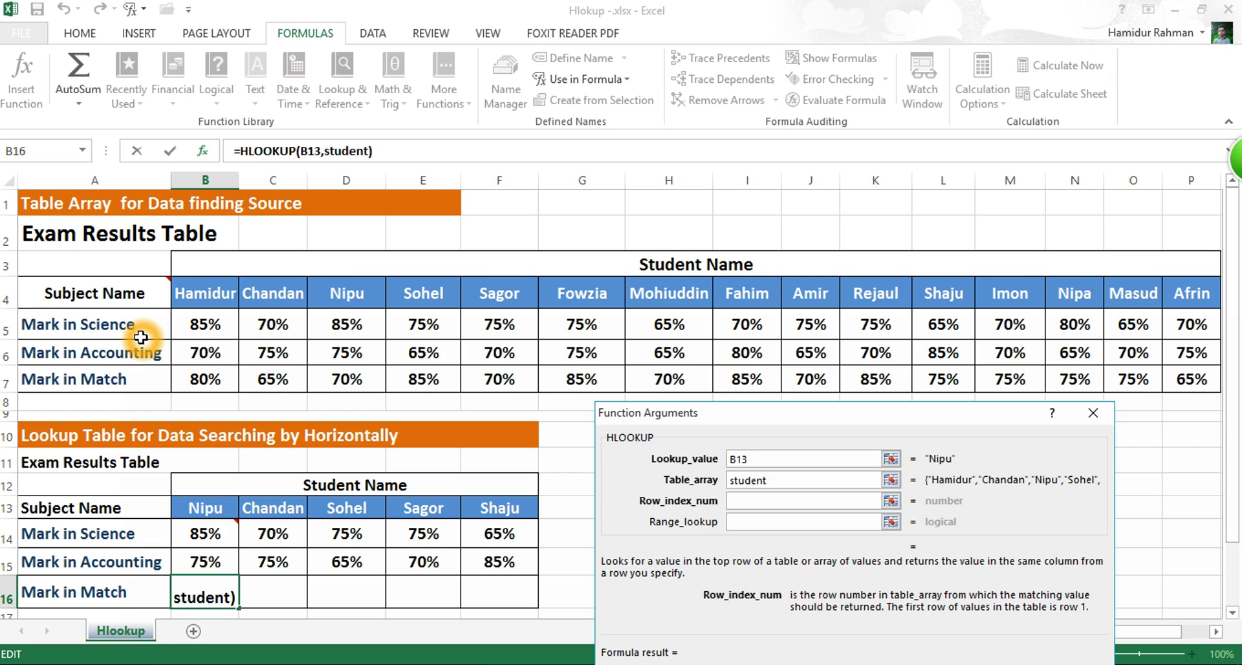
click(23, 299)
click(60, 381)
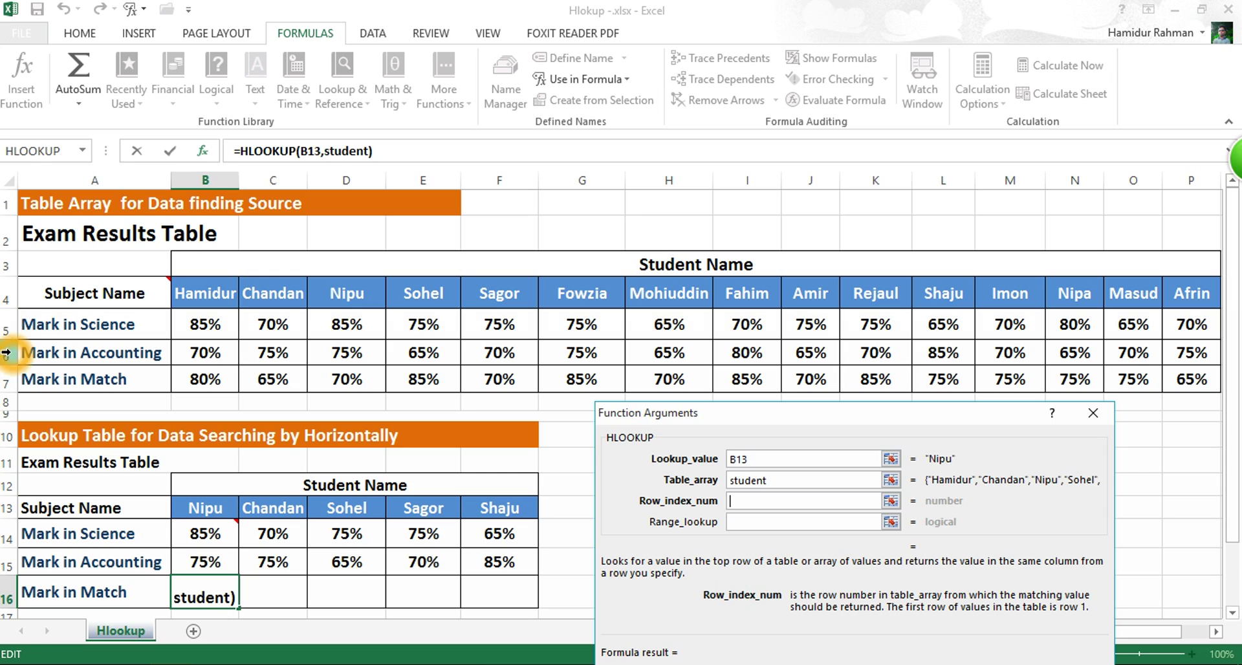
click(57, 356)
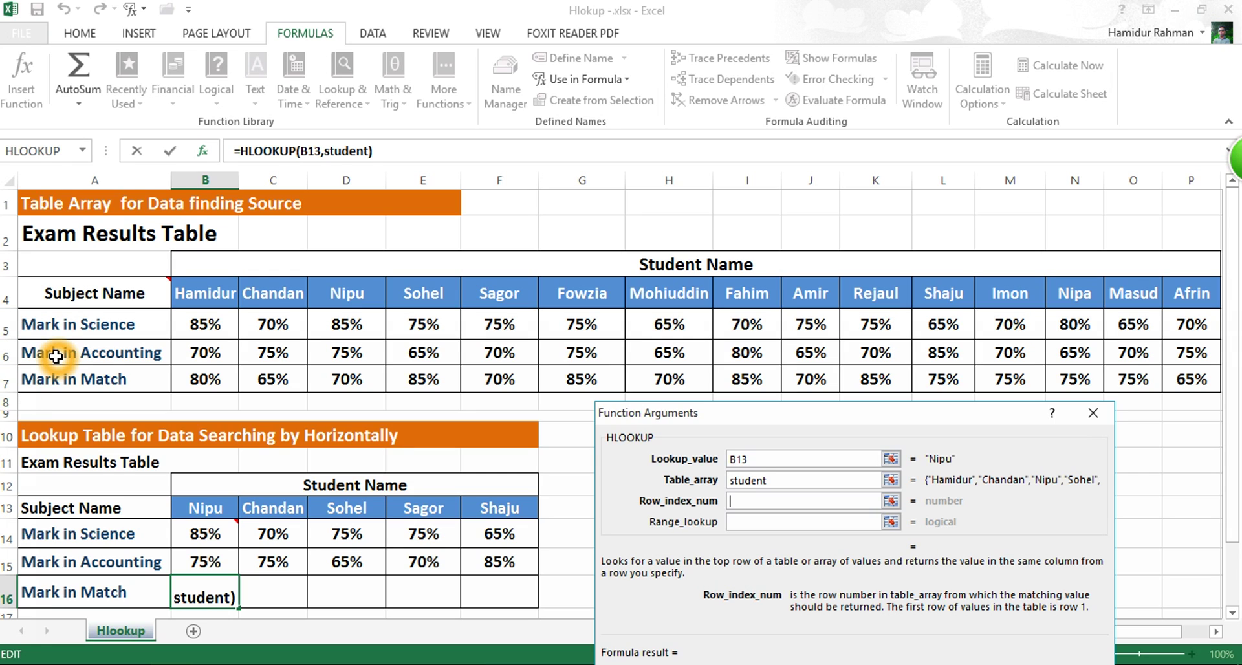
text(4)
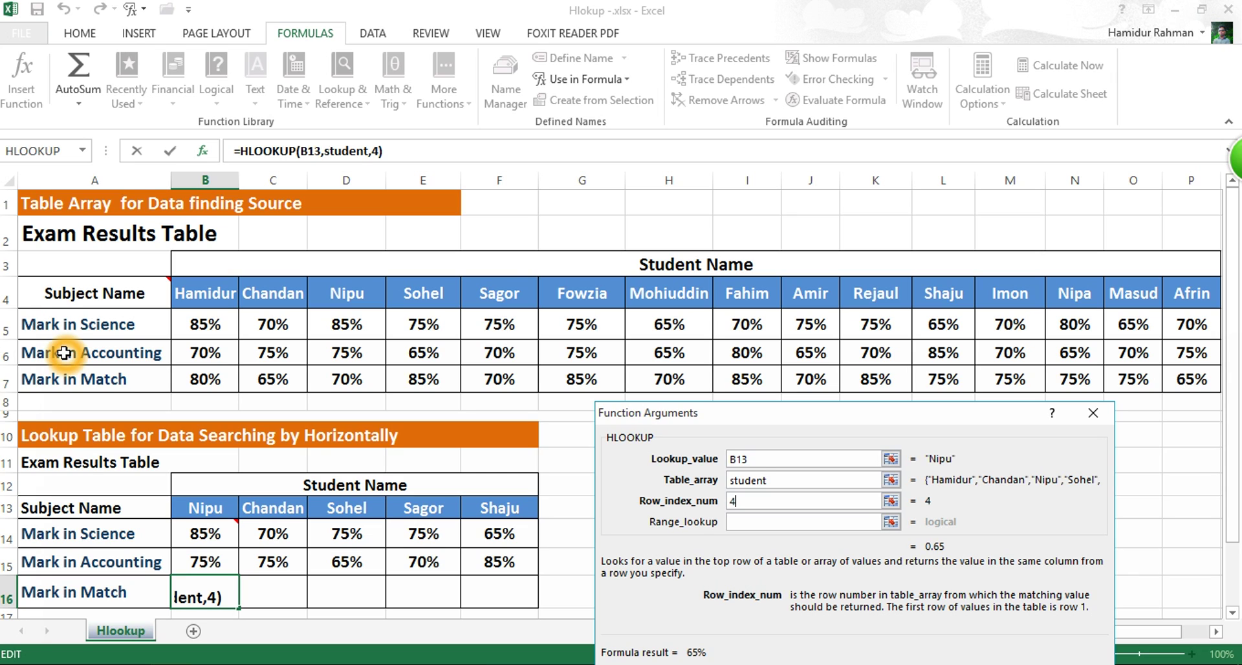
click(795, 522)
text(false)
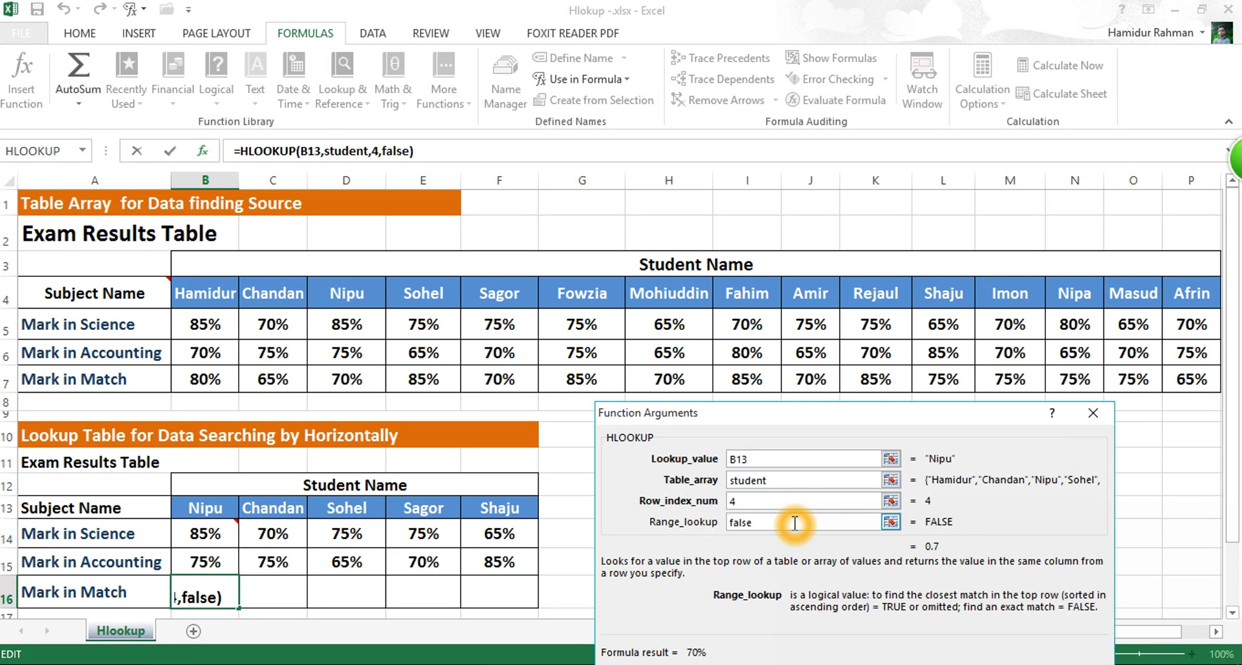
key(Return)
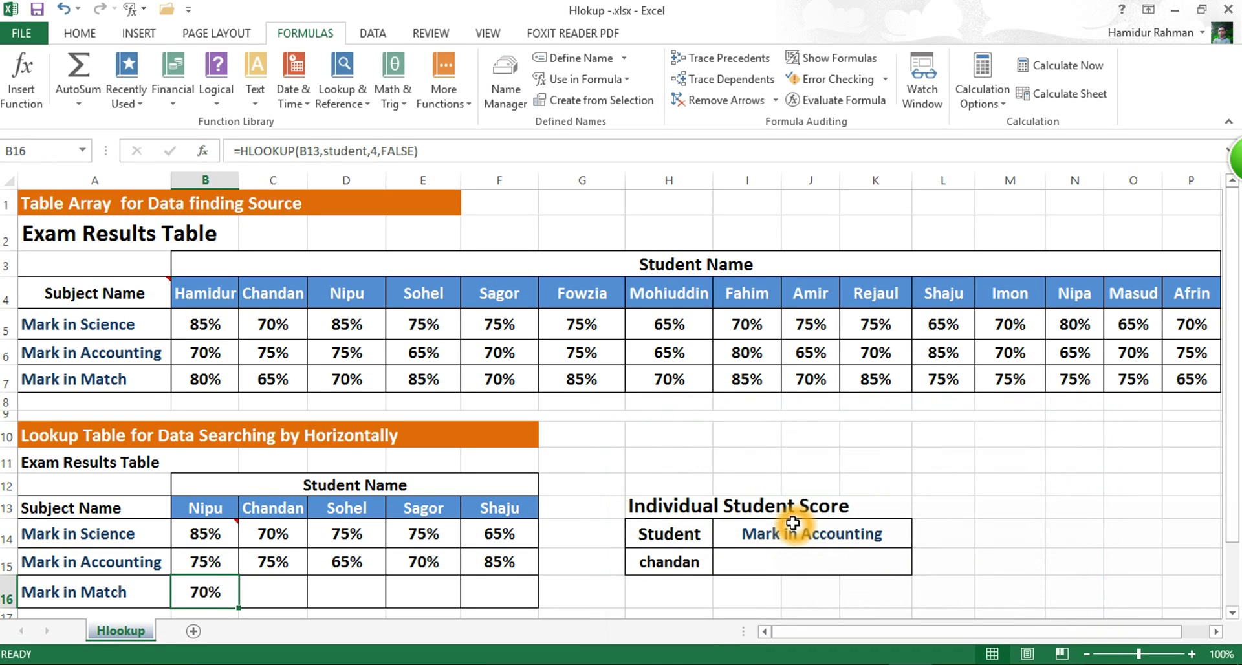
drag(239, 608, 530, 599)
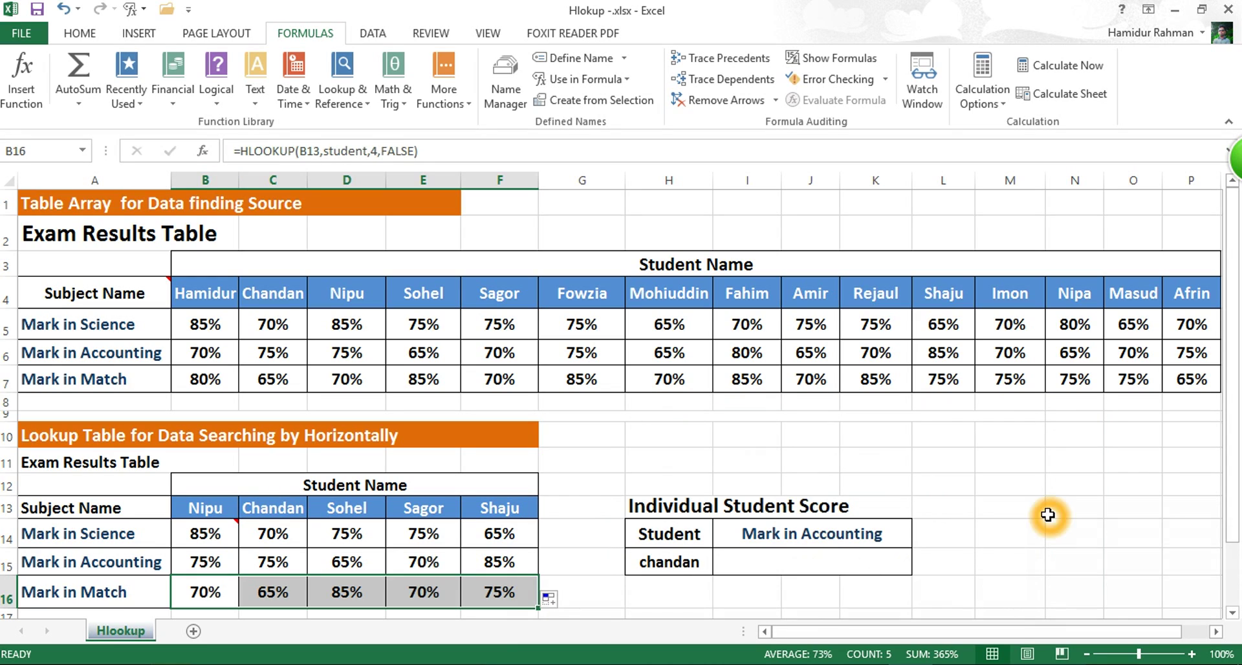
click(1000, 489)
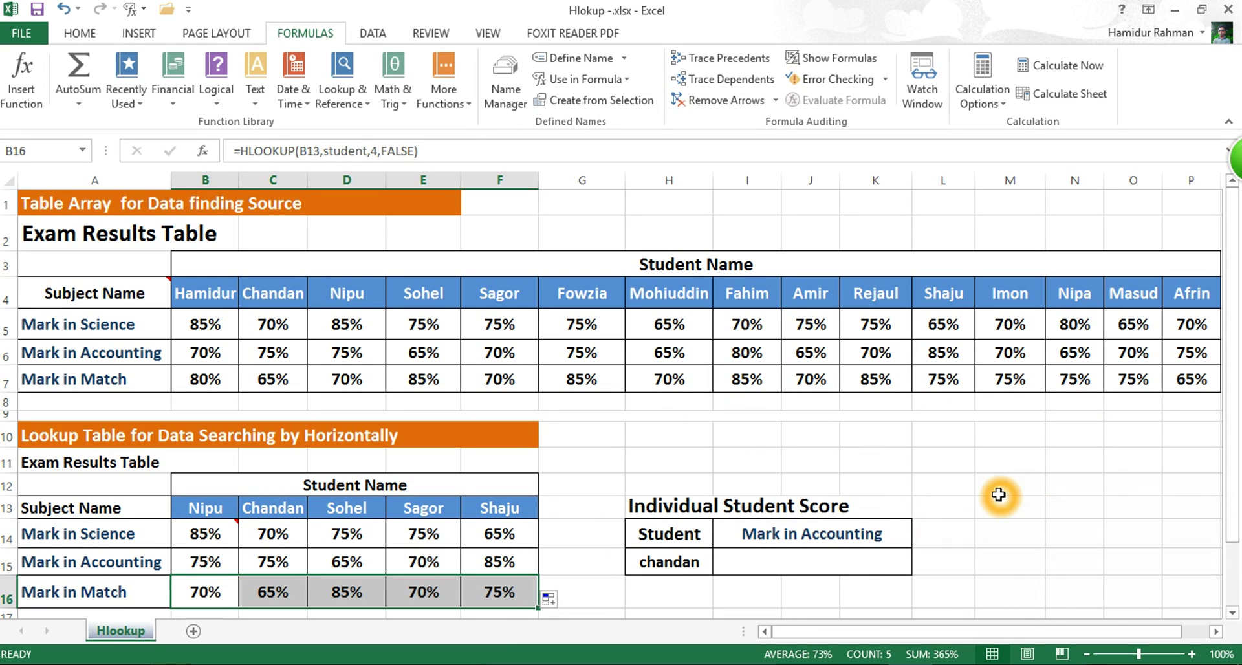
In I15, look up chandan's Accounting mark with =HLOOKUP(H15,4:7,3,0), returning 75%.
click(805, 552)
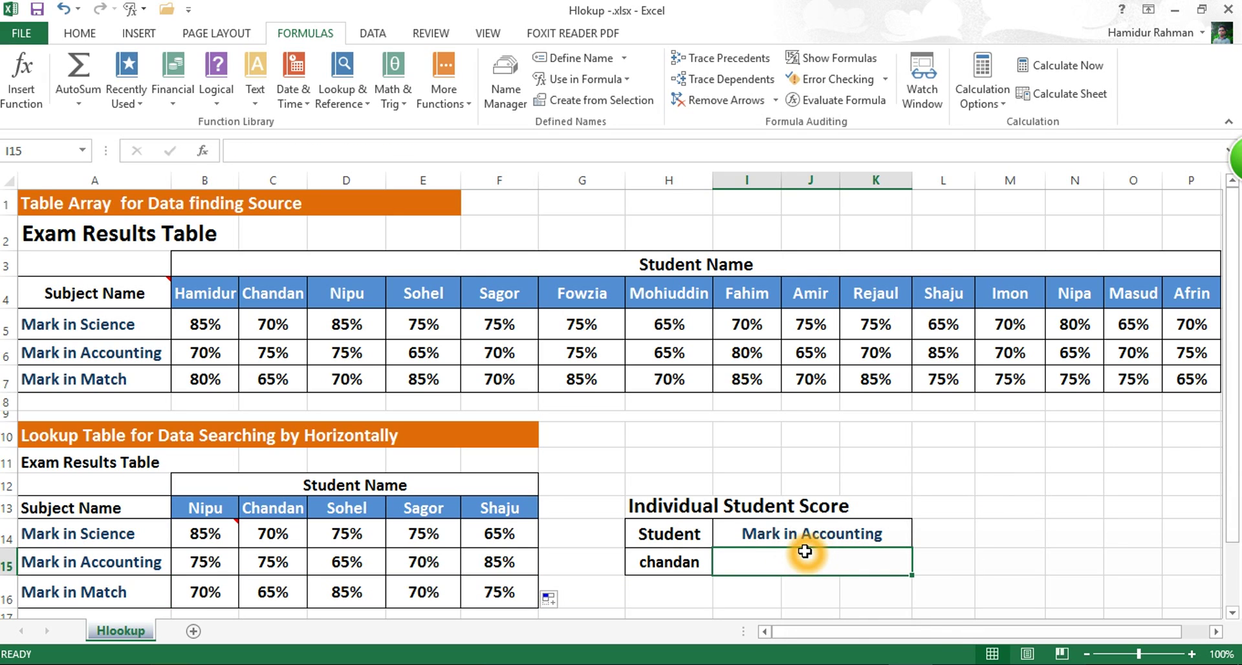
text(=)
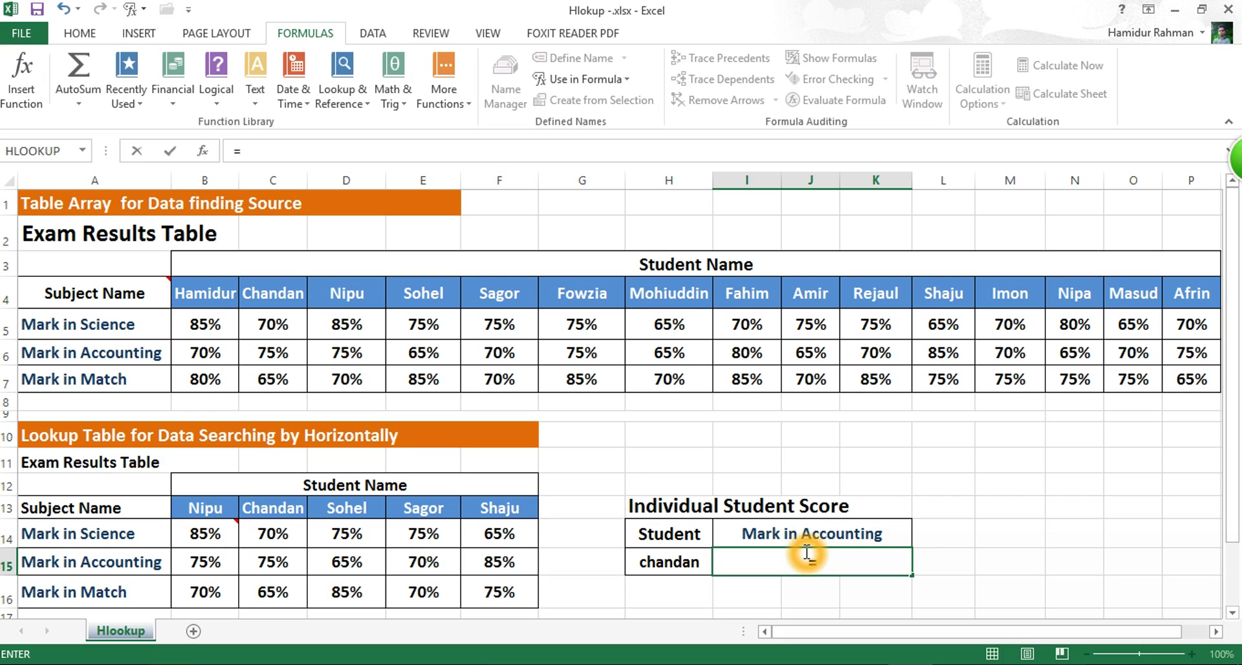
text(hl)
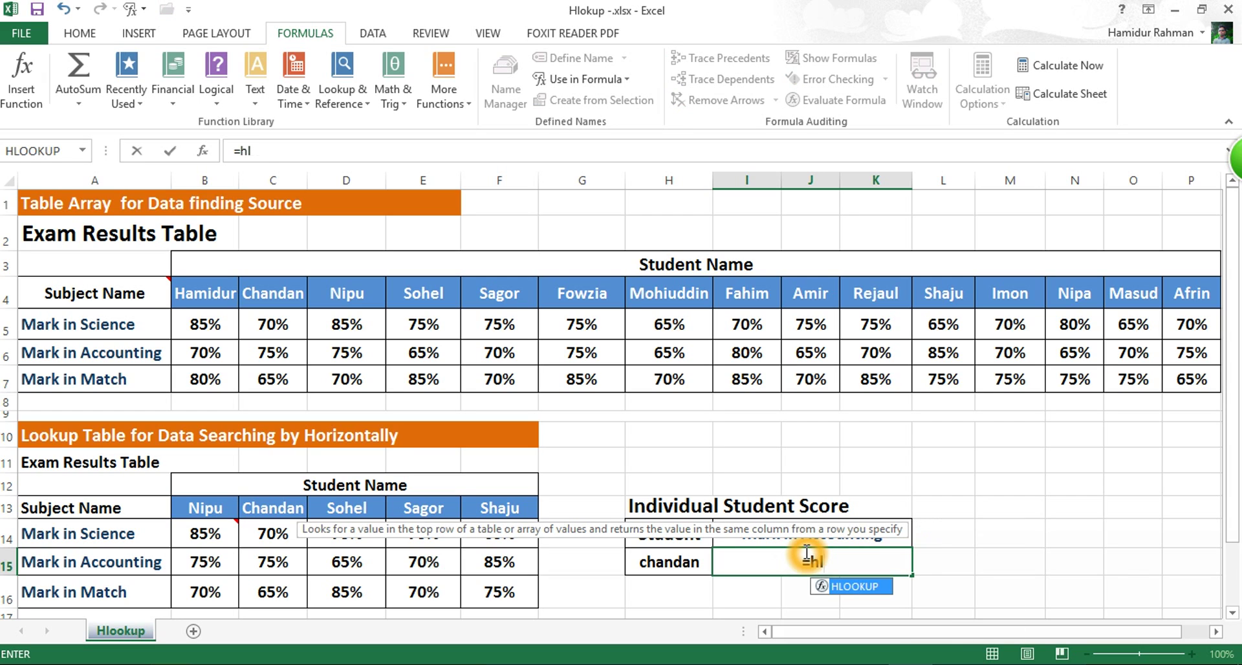
key(Tab)
click(676, 563)
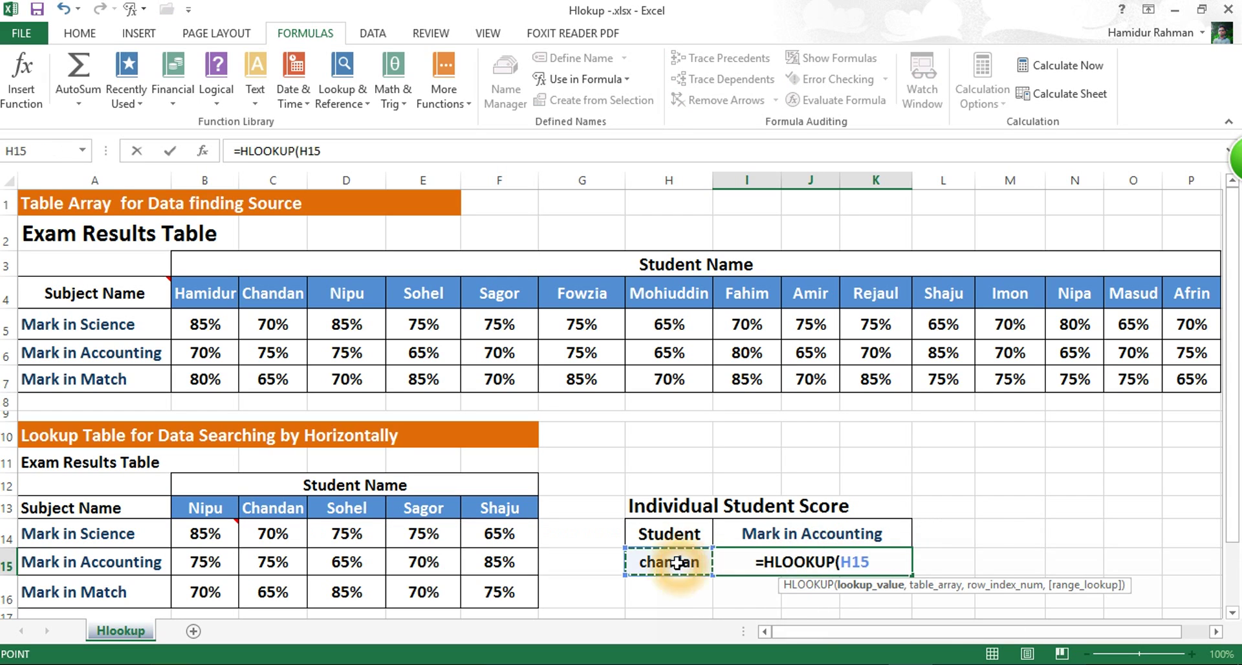
text(,)
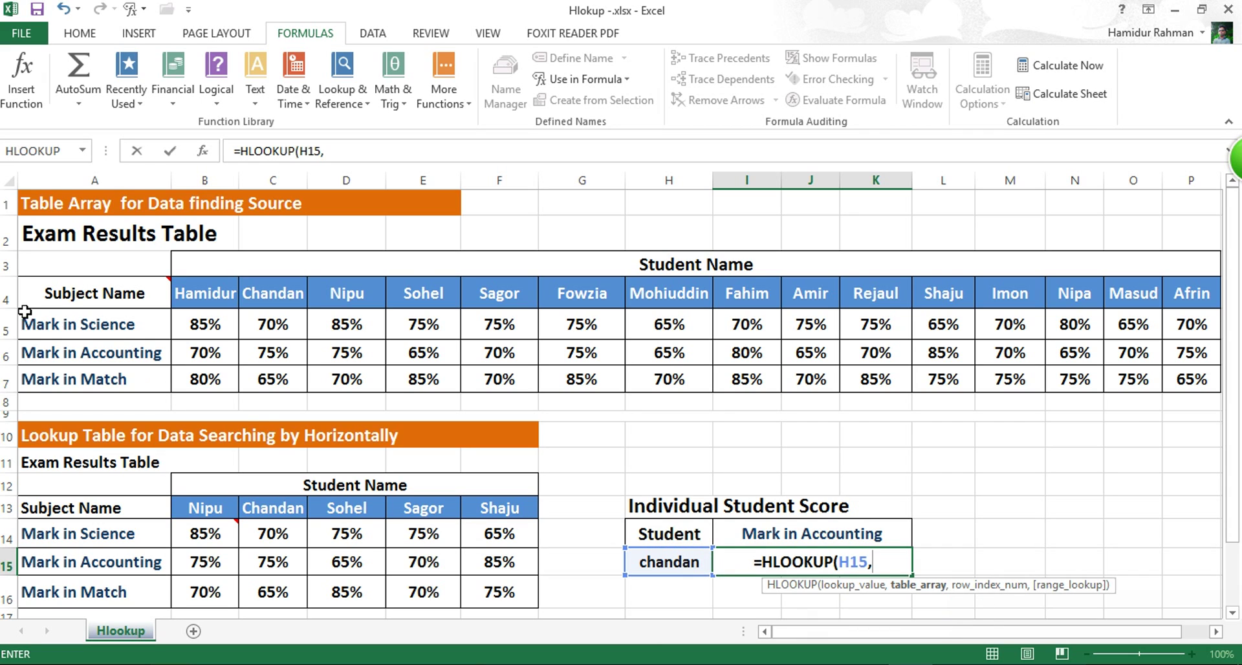
drag(8, 298, 8, 382)
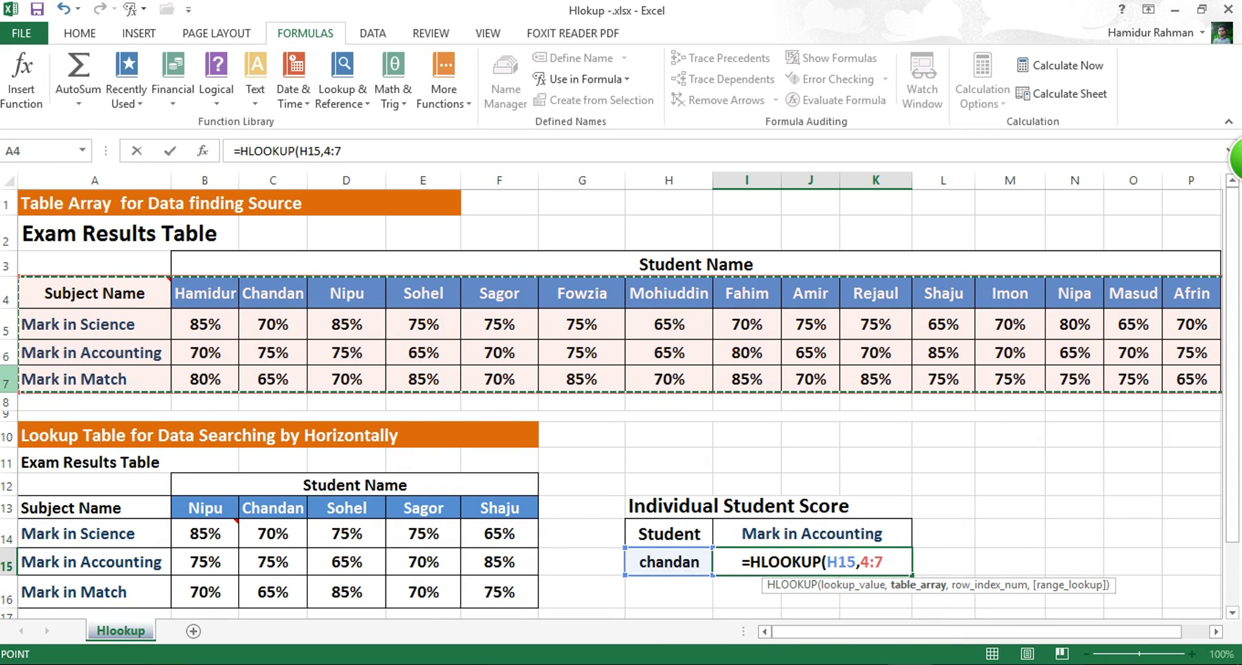
text(,)
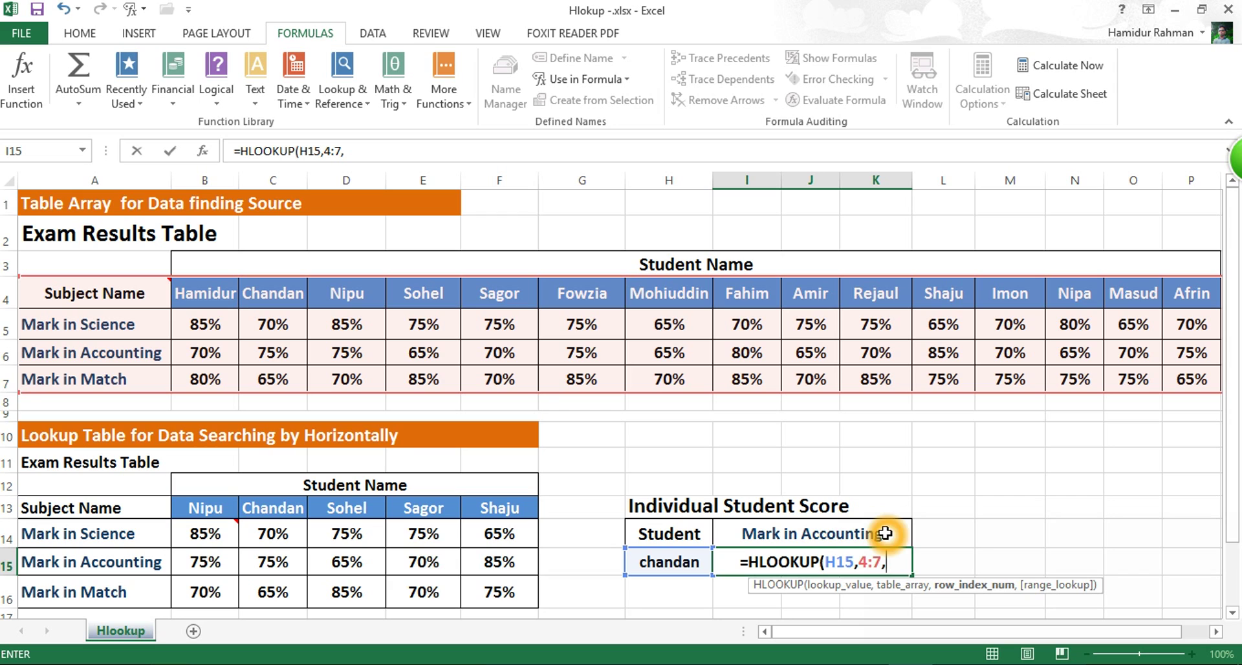
mouse_move(90, 294)
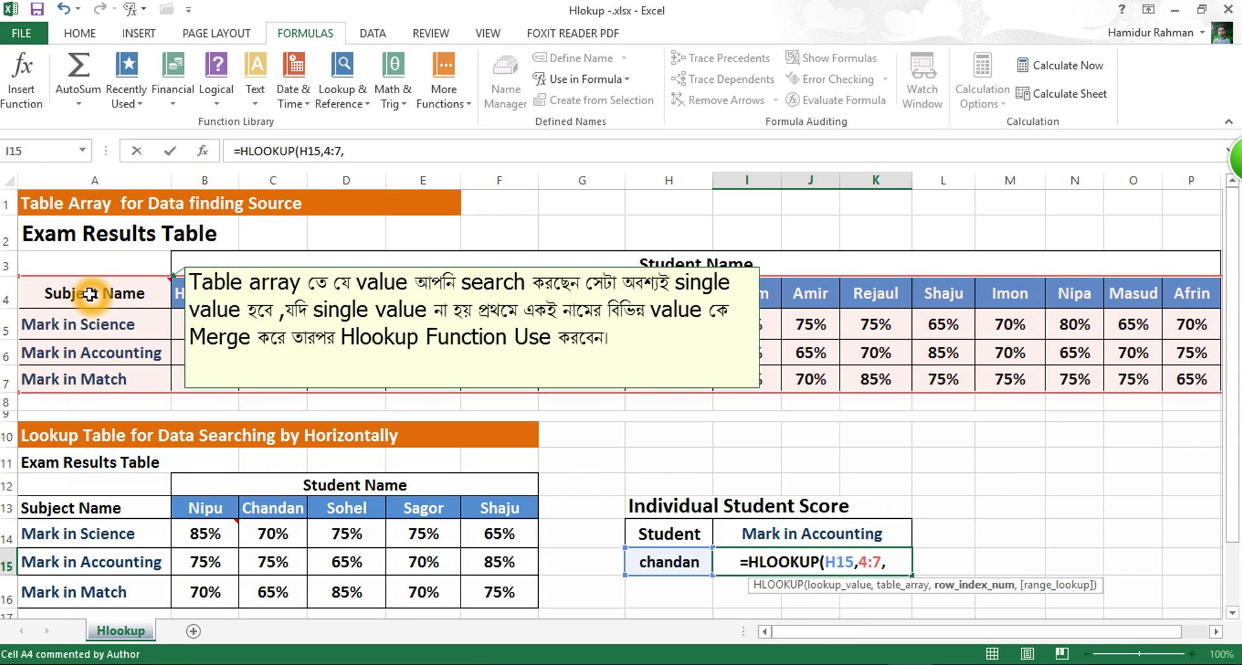
text(3)
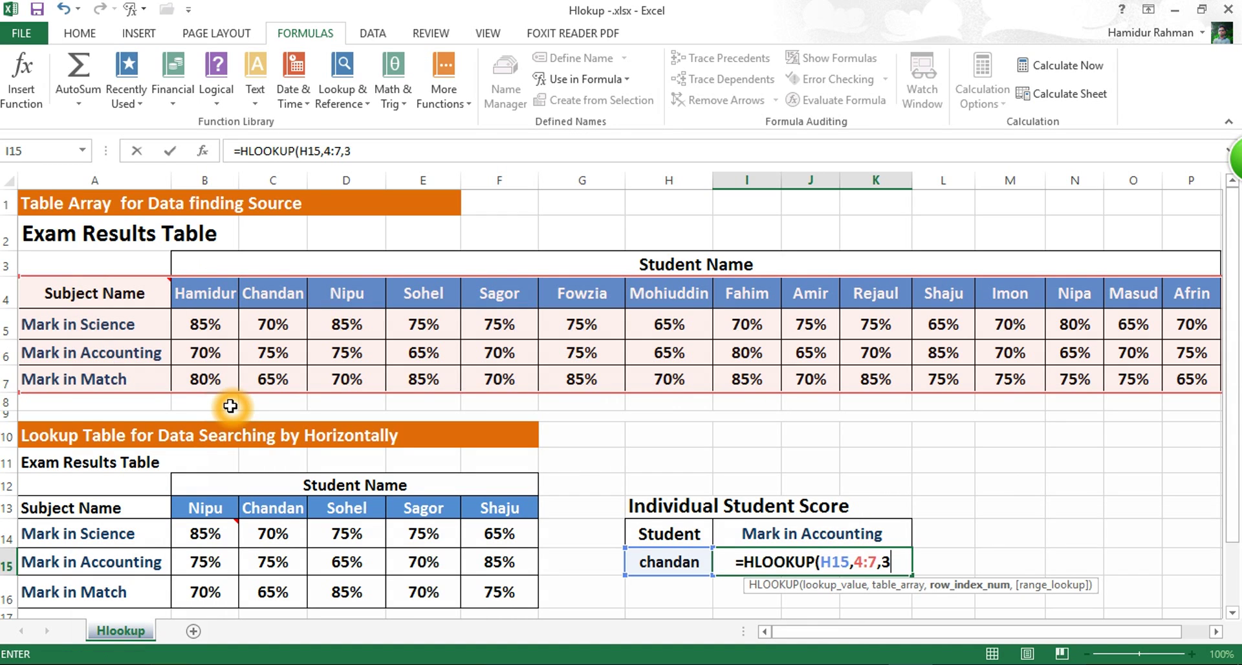
text(,)
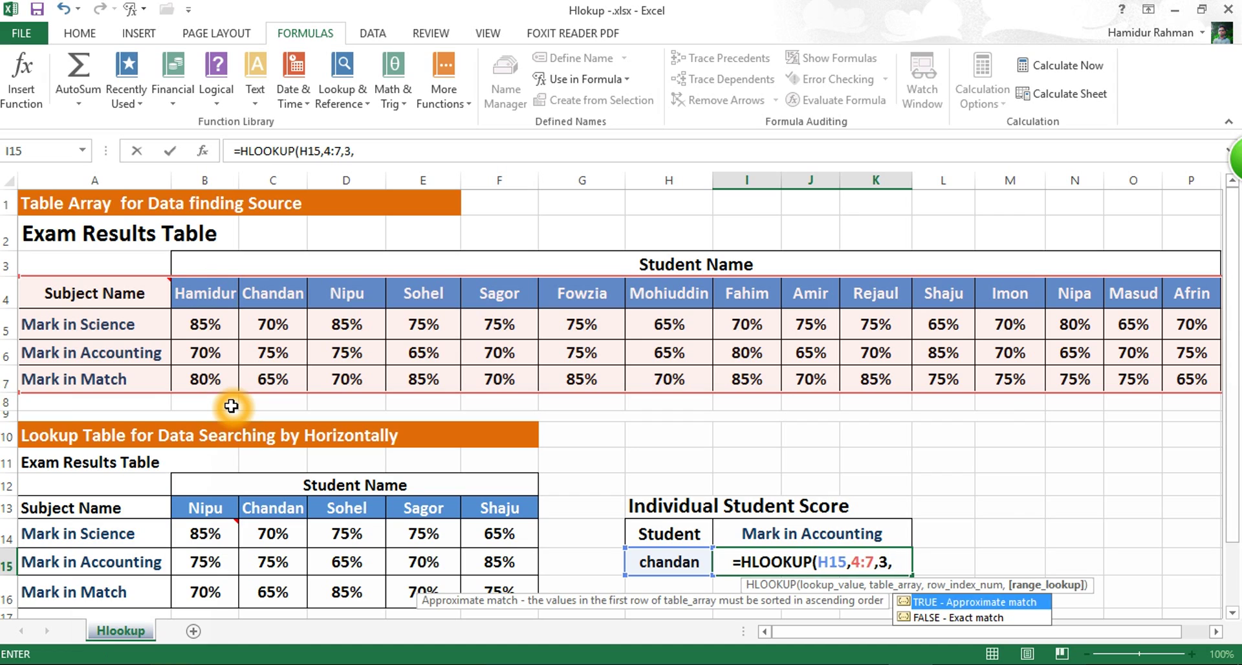
text(0)
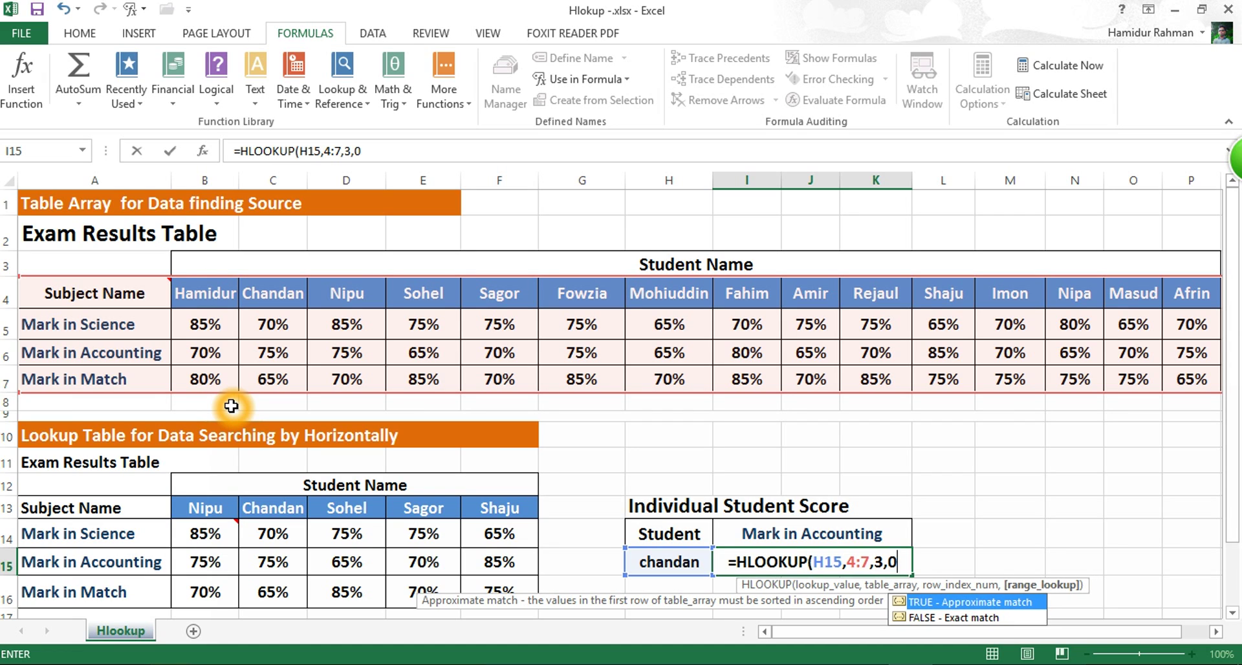
key(Return)
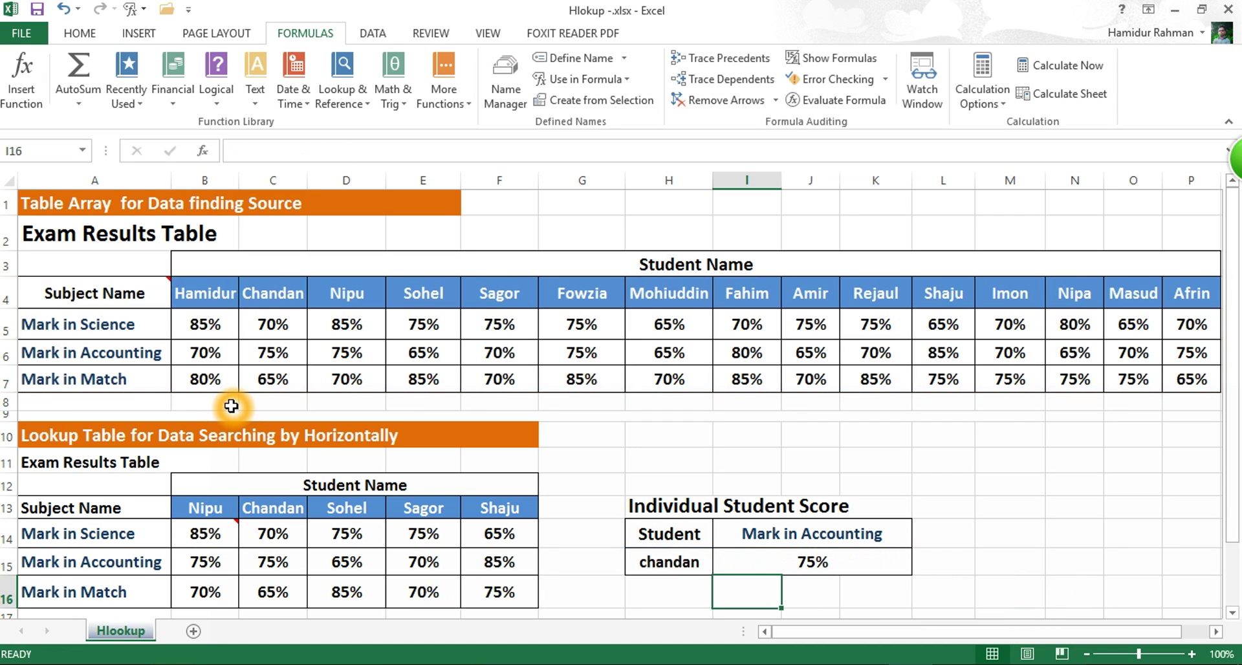
click(682, 565)
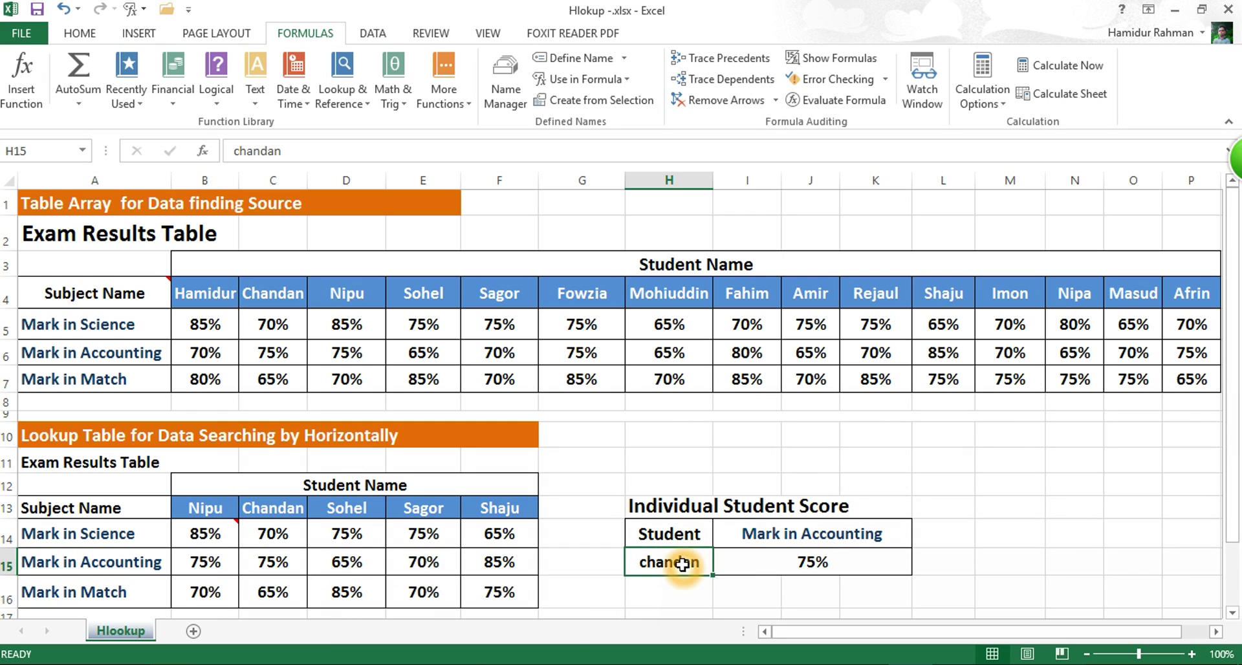